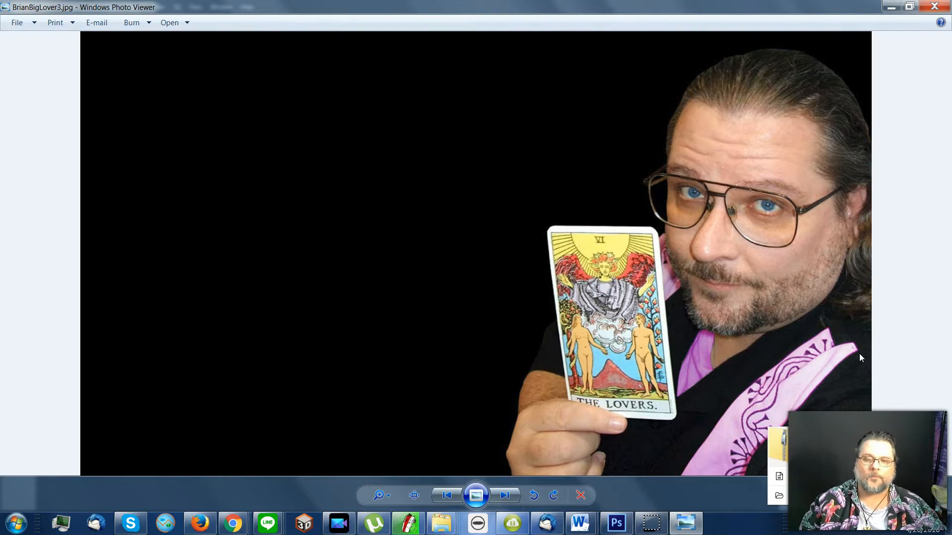
- Dismiss the notification popup and switch from the tarot-card photo to Photoshop
{"action": "left_click", "coordinate": [937, 433]}
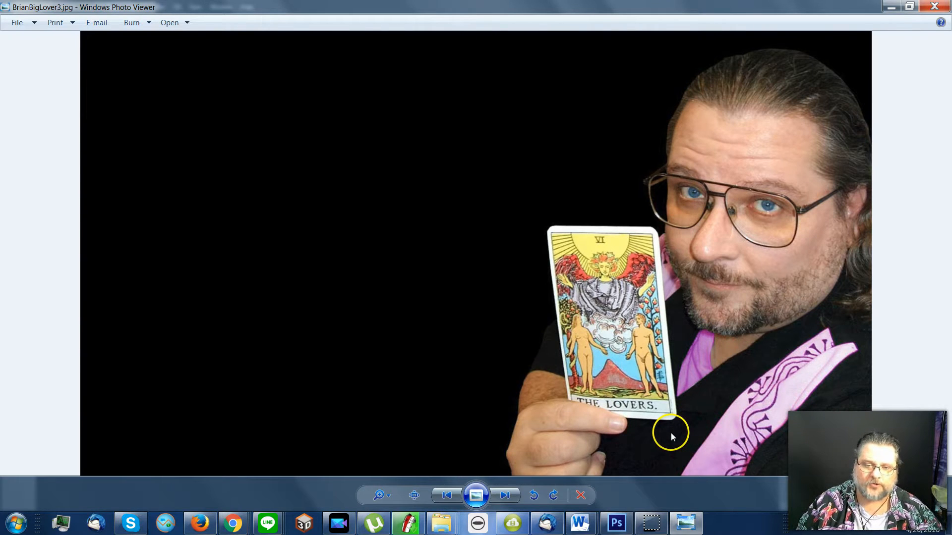
{"action": "left_click", "coordinate": [619, 524]}
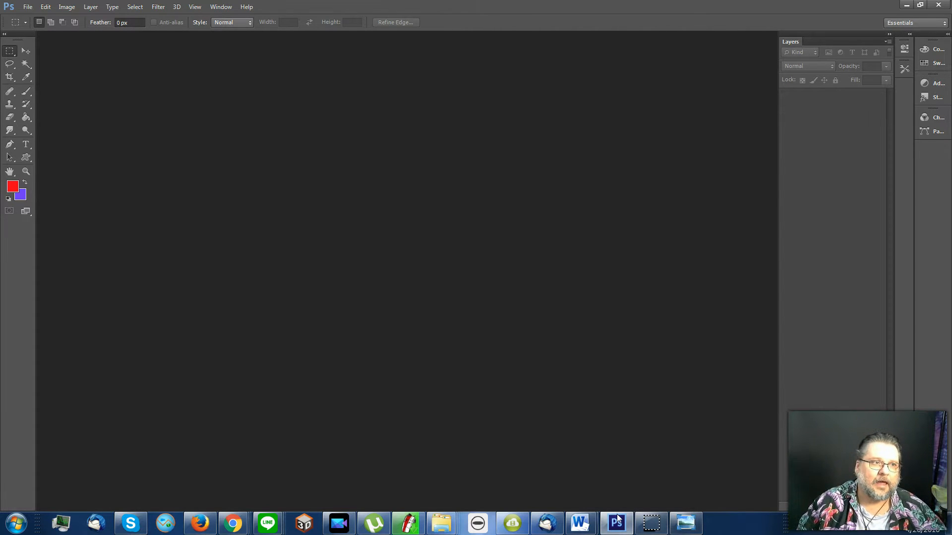
- Open 0inourownvoices_rant.psd from G:\HypEdits\2016-04-25-vrreviews1 in Photoshop
{"action": "left_click", "coordinate": [27, 6]}
{"action": "left_click", "coordinate": [37, 29]}
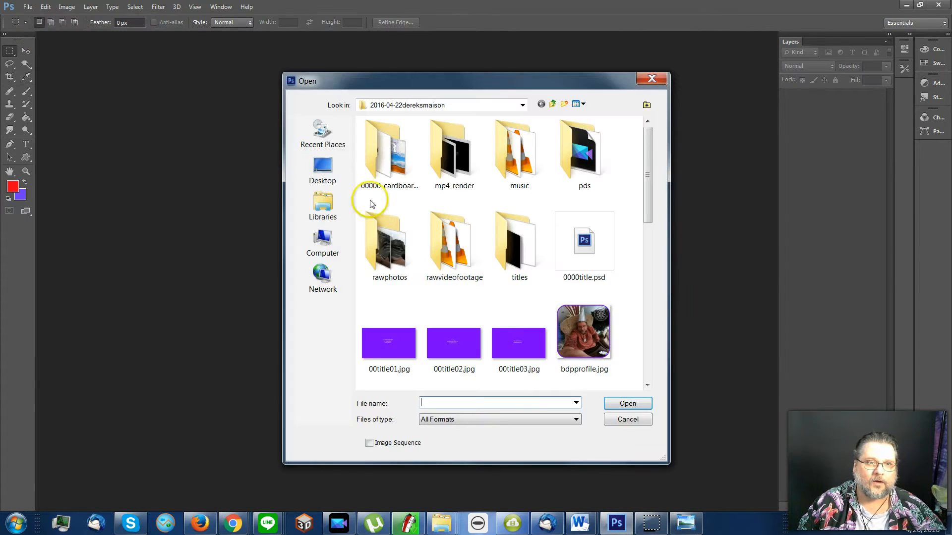
{"action": "left_click", "coordinate": [520, 104]}
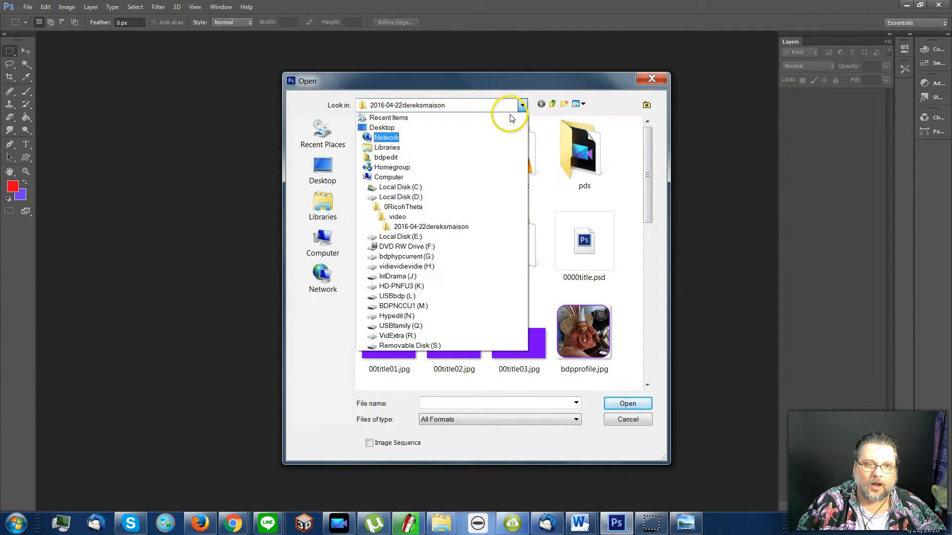
{"action": "left_click", "coordinate": [404, 256]}
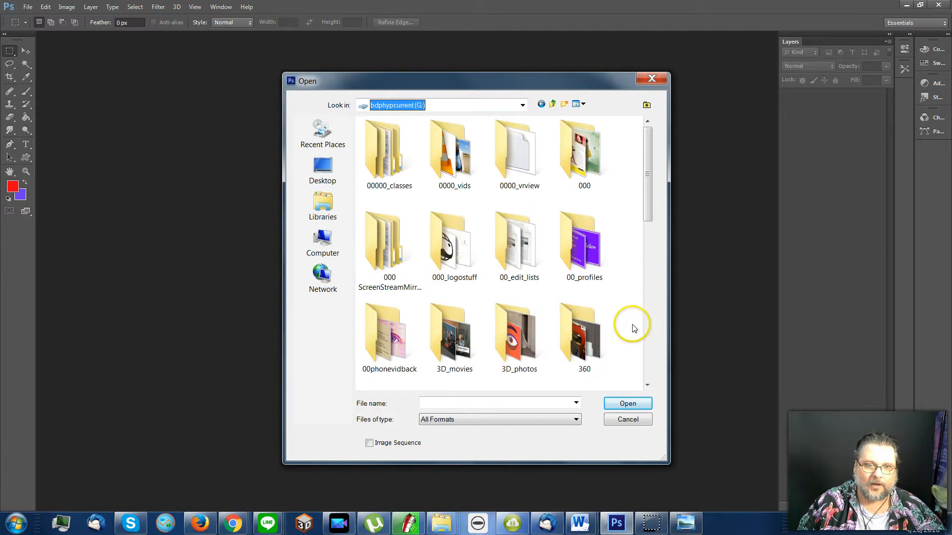
{"action": "left_click", "coordinate": [645, 329]}
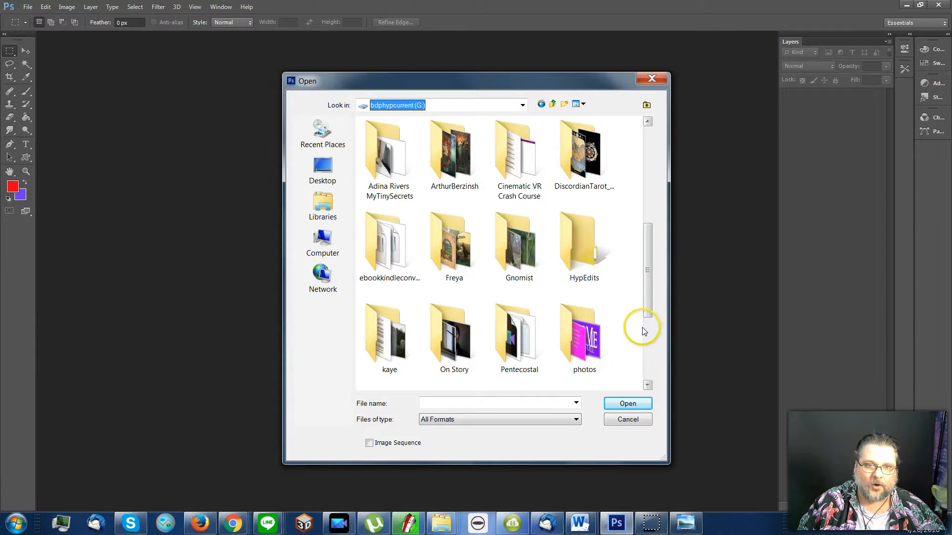
{"action": "double_click", "coordinate": [570, 265]}
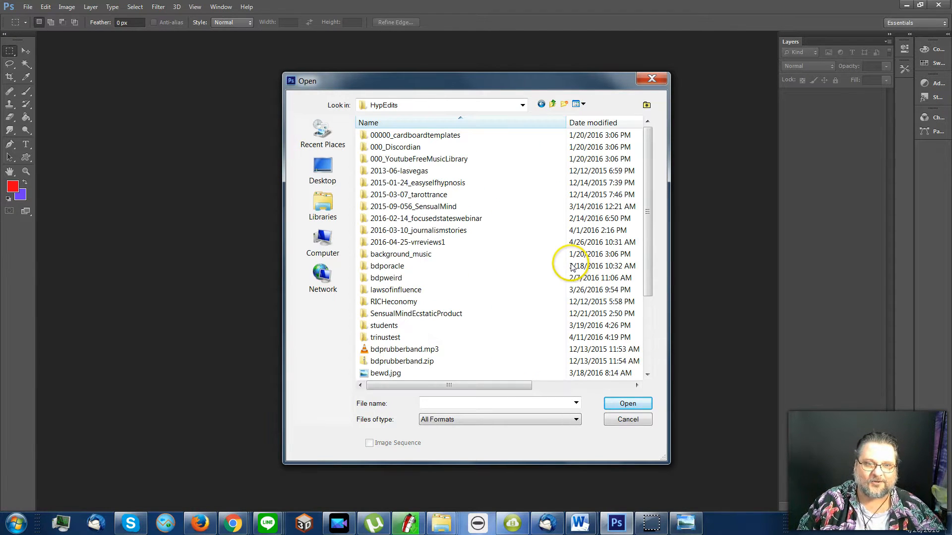
{"action": "double_click", "coordinate": [399, 243]}
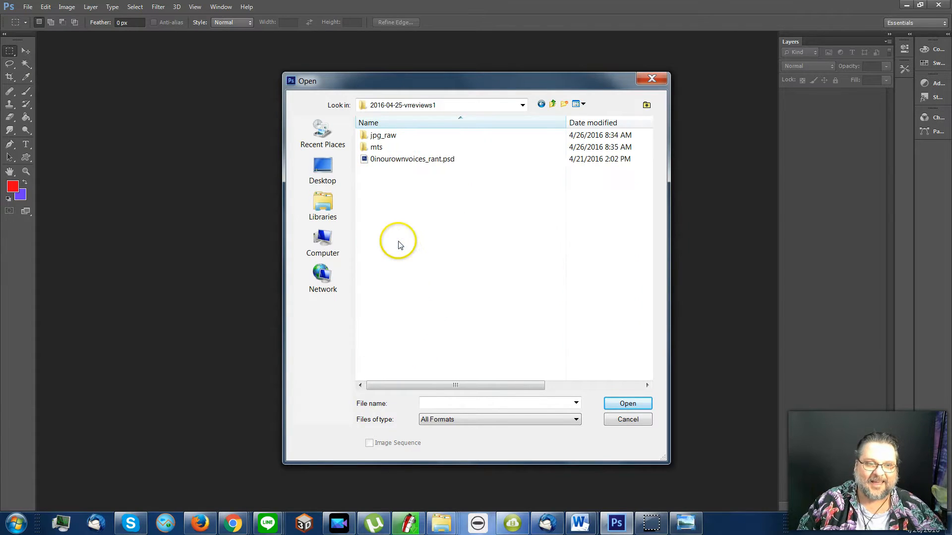
{"action": "left_click", "coordinate": [411, 159]}
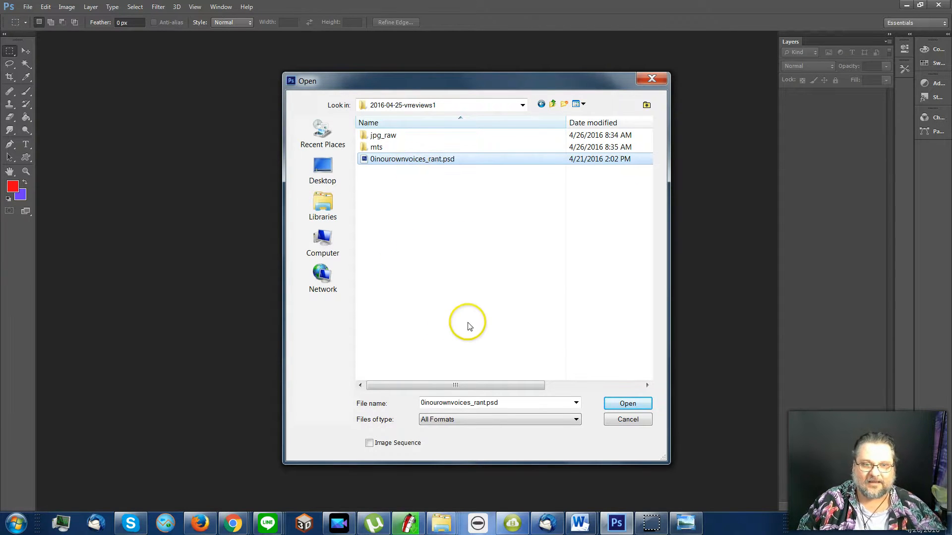
{"action": "left_click", "coordinate": [627, 404]}
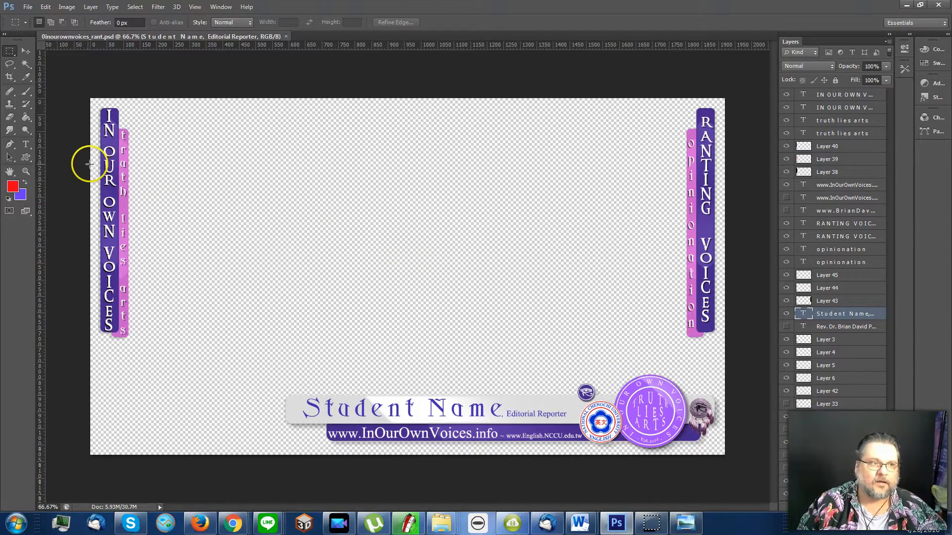
- Type the presenter's full name over 'Student Name' and delete 'Editorial' so the title reads Reporter
{"action": "left_click", "coordinate": [26, 145]}
{"action": "left_click", "coordinate": [359, 412]}
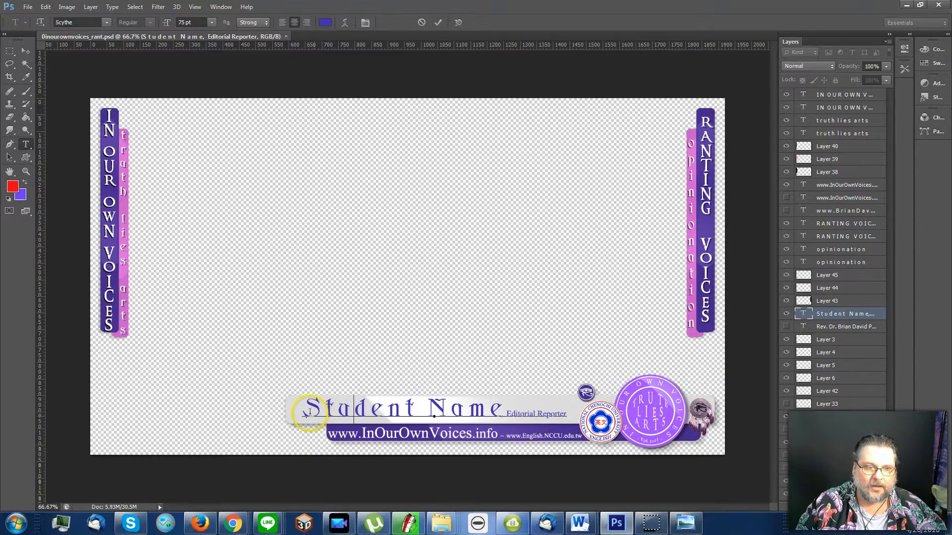
{"action": "left_click_drag", "start_coordinate": [302, 407], "coordinate": [484, 403]}
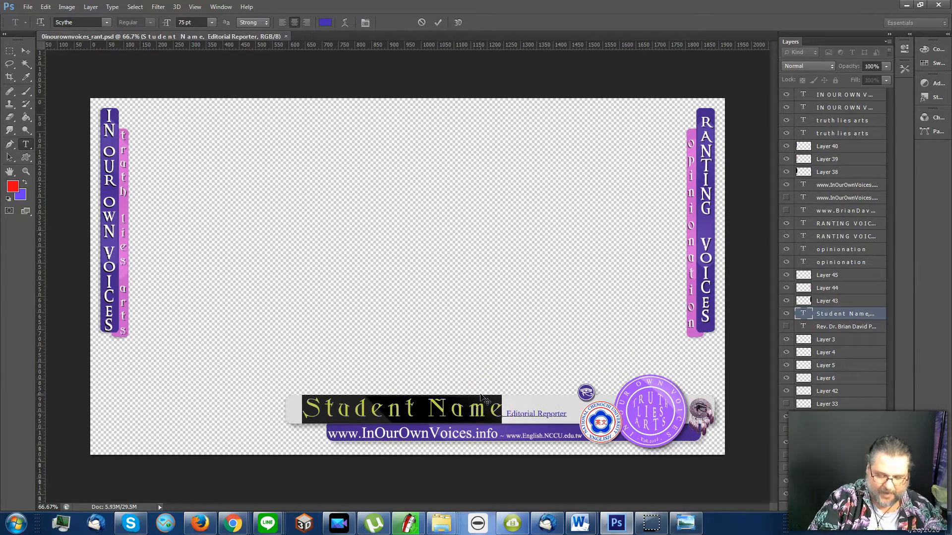
{"action": "type", "text": "Brian Dav"}
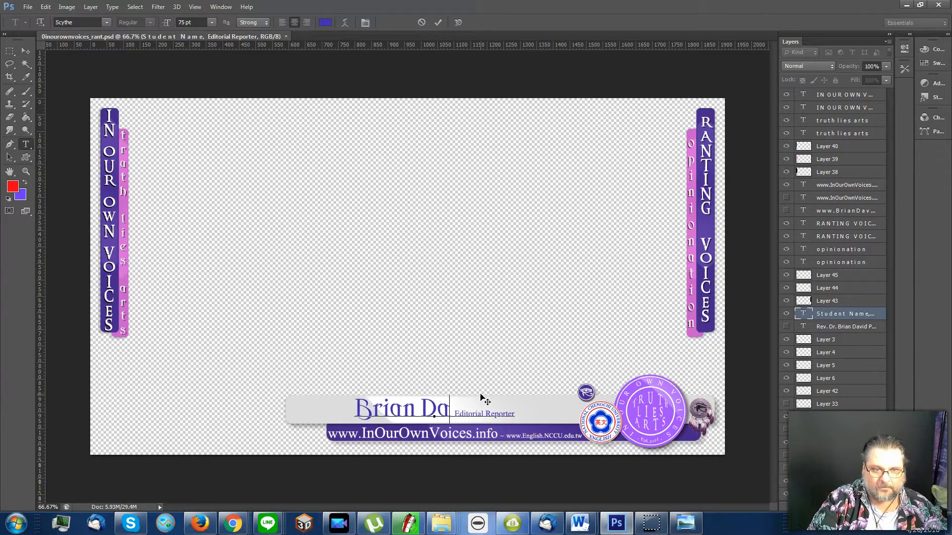
{"action": "type", "text": "id Phillips"}
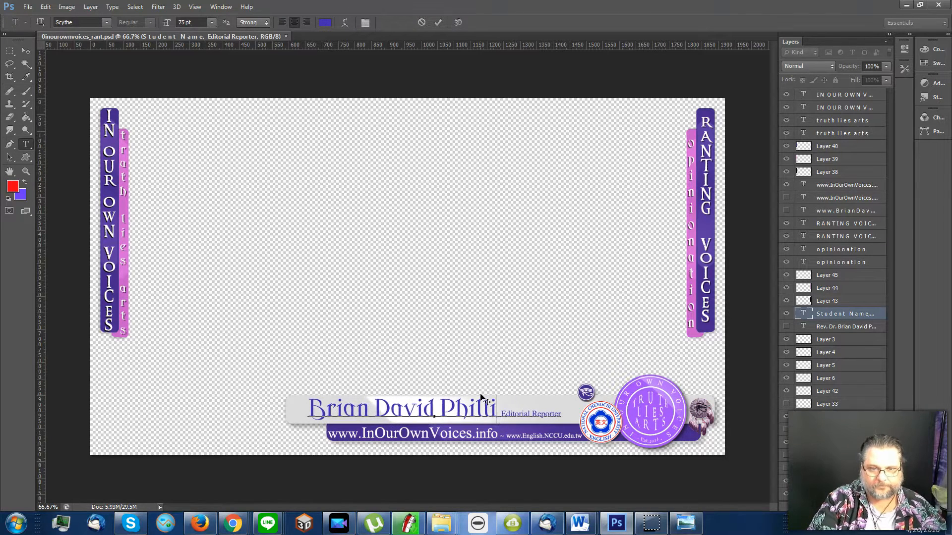
{"action": "key", "text": "Right"}
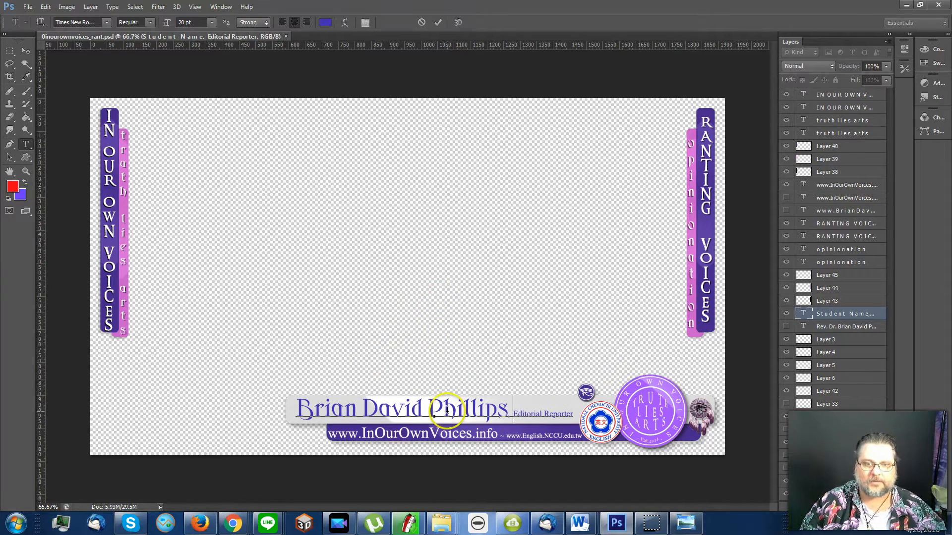
{"action": "double_click", "coordinate": [523, 413]}
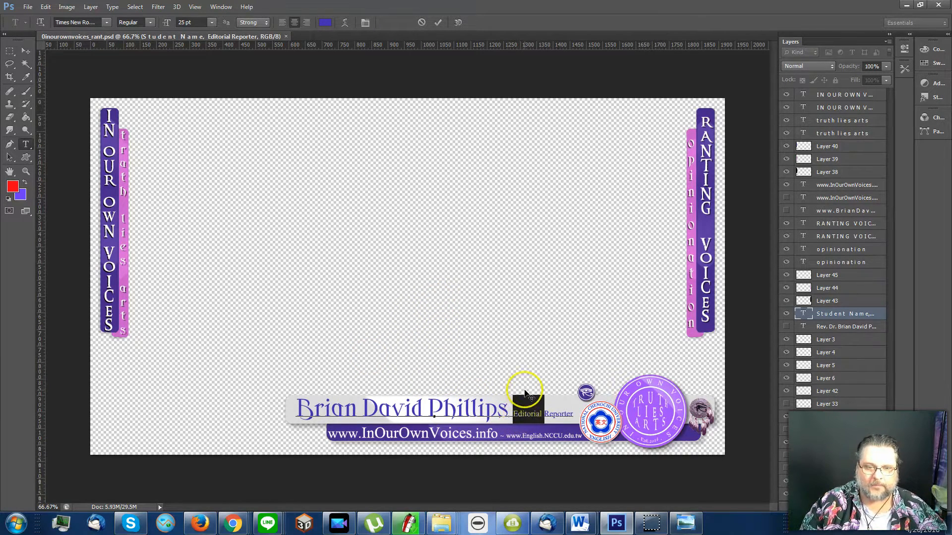
{"action": "key", "text": "BackSpace"}
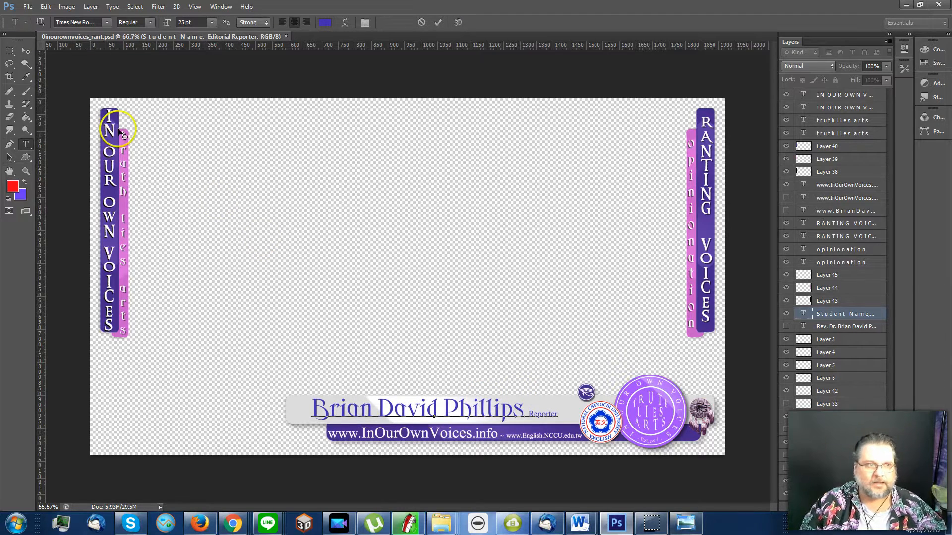
{"action": "left_click", "coordinate": [24, 55]}
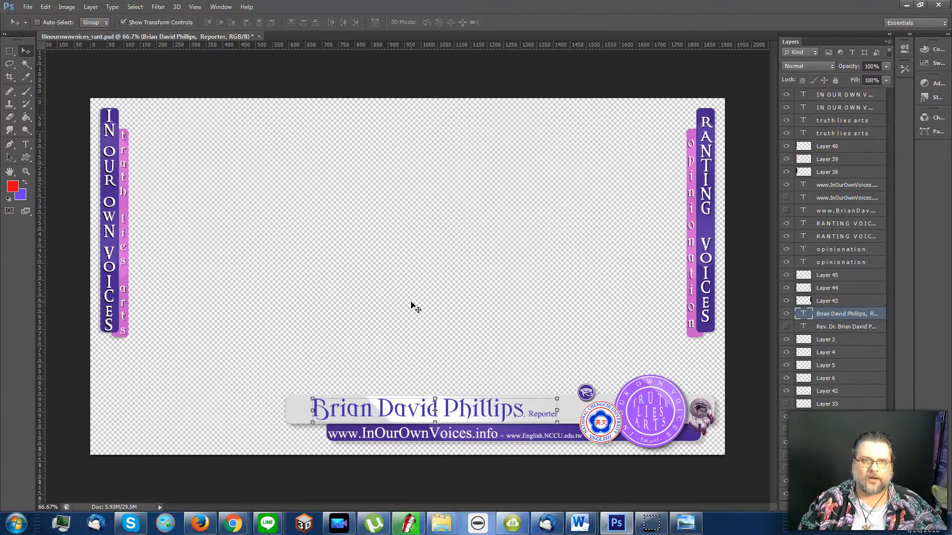
- Save a PNG copy named 0inourownvoices_rant-bdp.png with None / Fast compression
{"action": "left_click", "coordinate": [27, 7]}
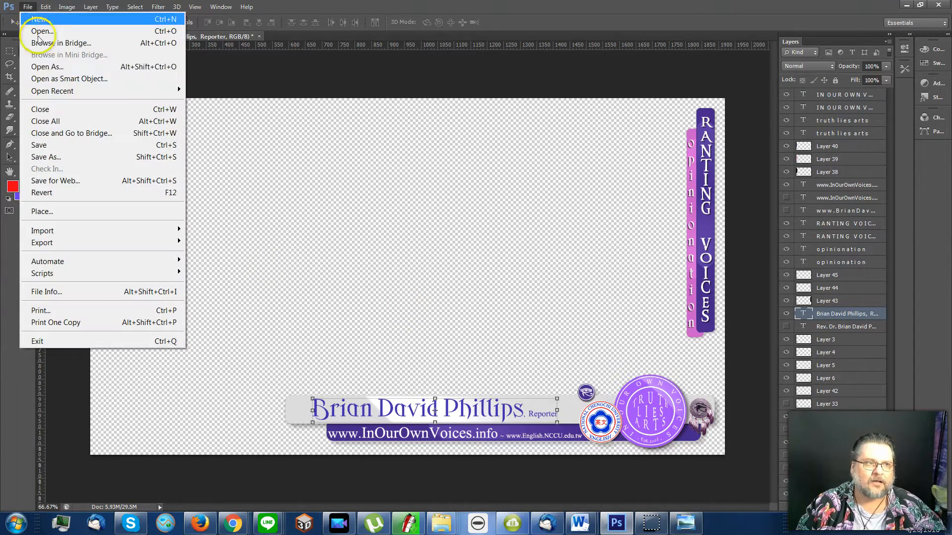
{"action": "left_click", "coordinate": [55, 157]}
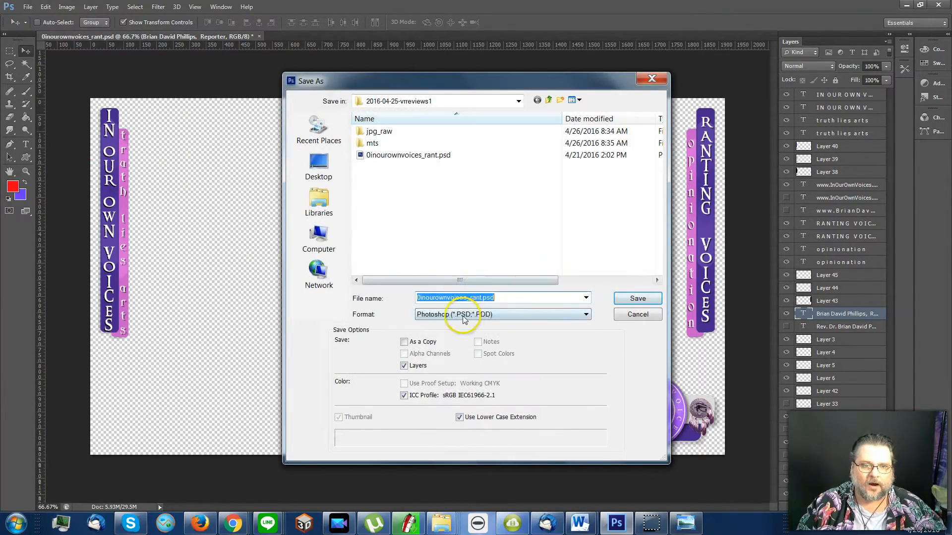
{"action": "left_click", "coordinate": [442, 317]}
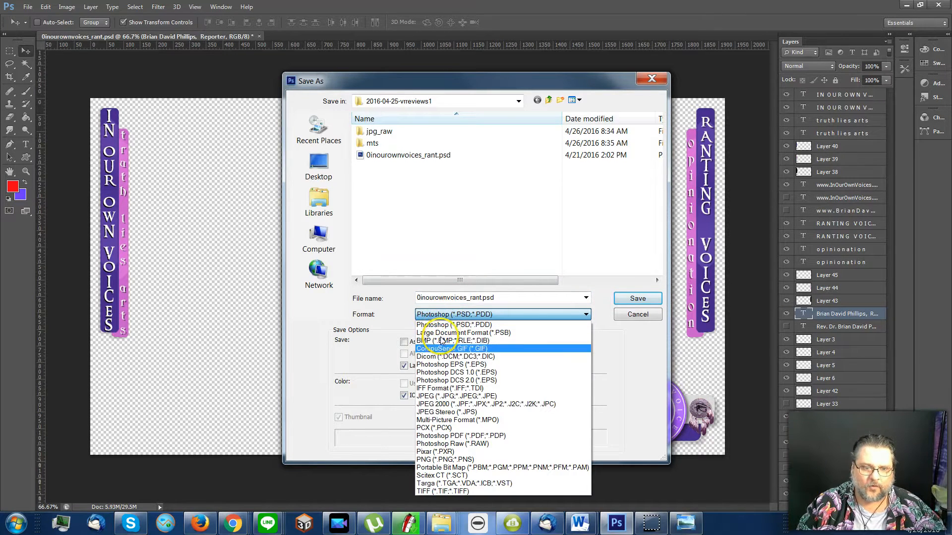
{"action": "left_click", "coordinate": [449, 460]}
{"action": "double_click", "coordinate": [478, 298]}
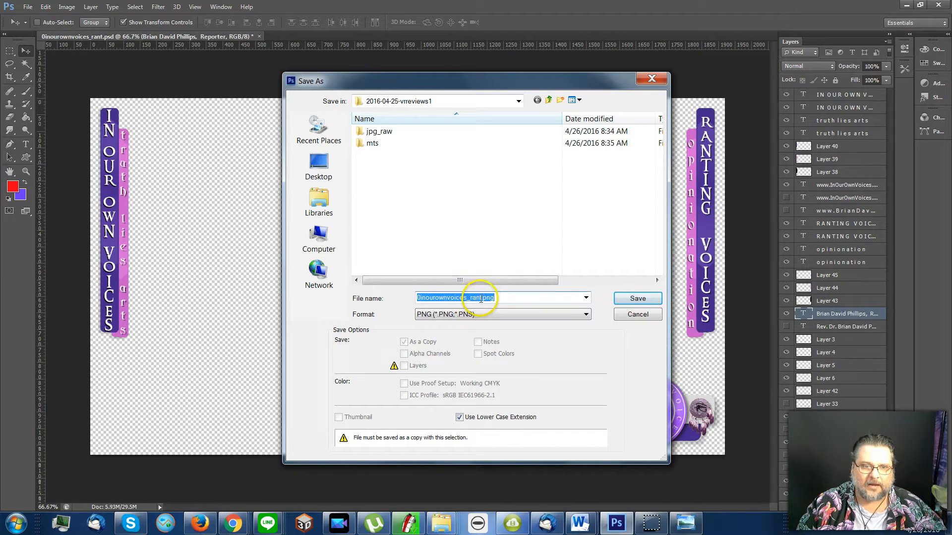
{"action": "left_click", "coordinate": [482, 299]}
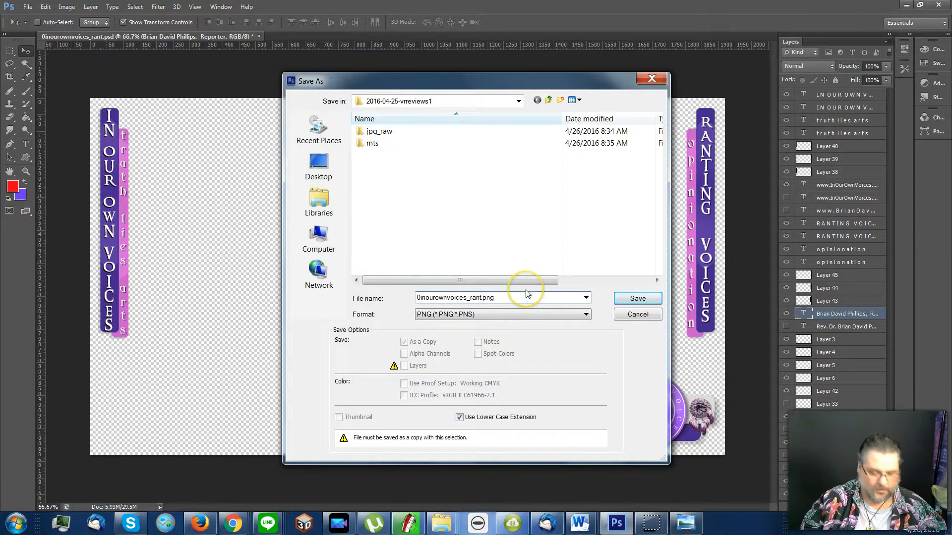
{"action": "type", "text": "-bdp"}
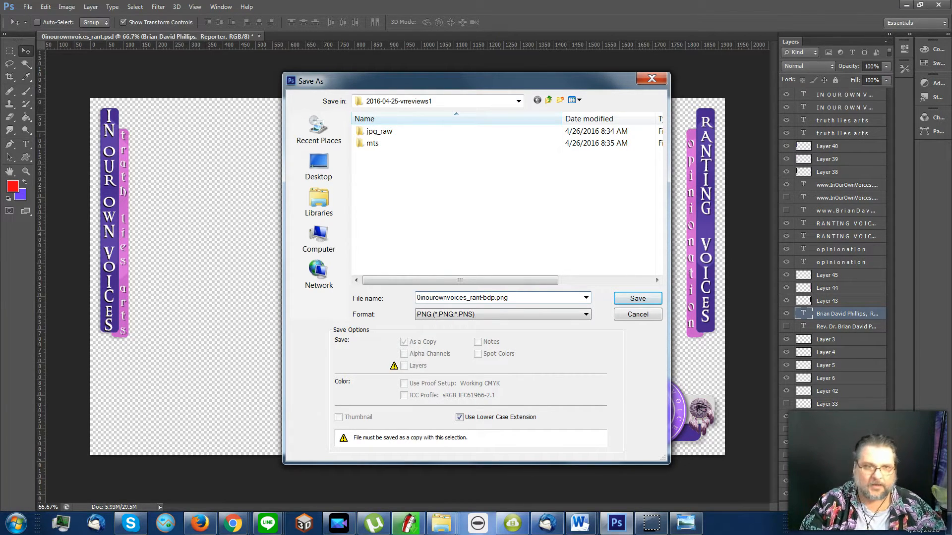
{"action": "key", "text": "Return"}
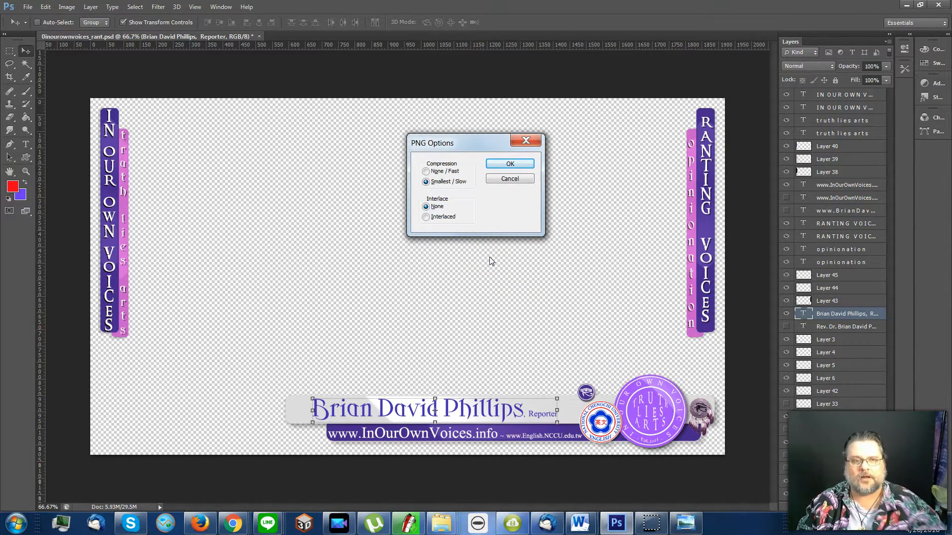
{"action": "left_click", "coordinate": [428, 172]}
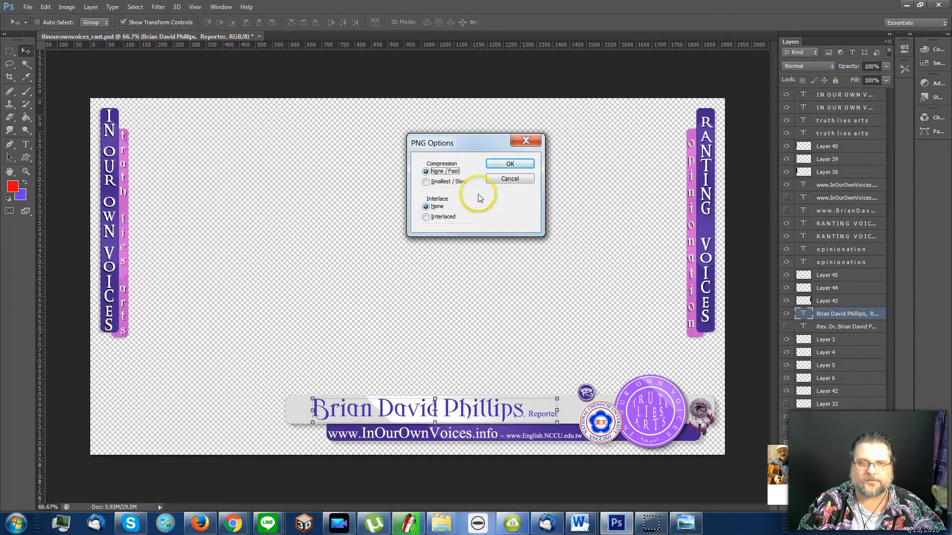
{"action": "left_click", "coordinate": [507, 166]}
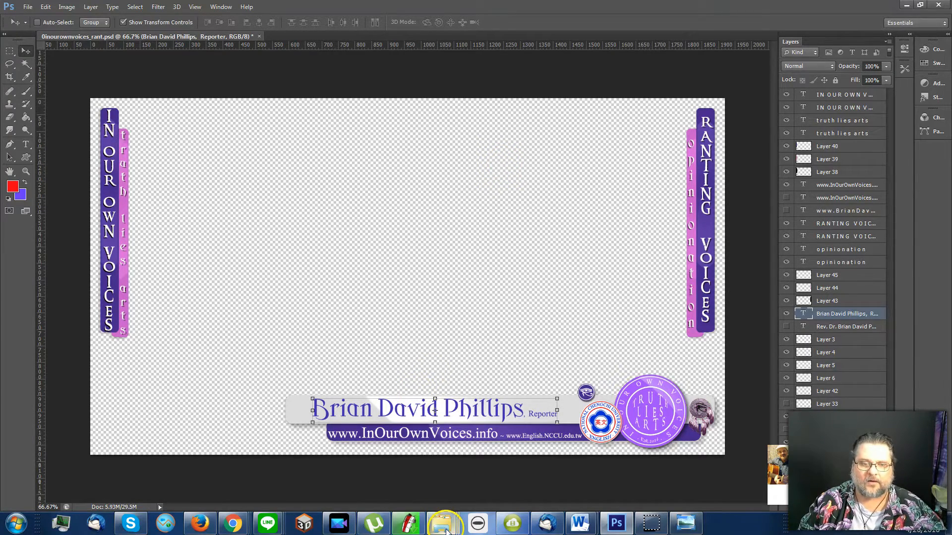
- Preview the saved PNG overlay, check the mts clips, then return to 2016-04-25-vrreviews1
{"action": "mouse_move", "coordinate": [439, 523]}
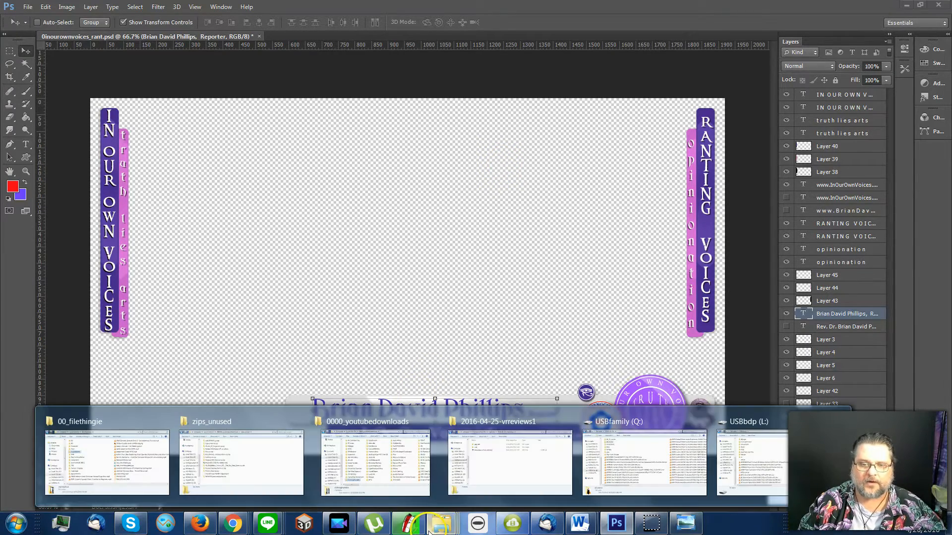
{"action": "left_click", "coordinate": [531, 463]}
{"action": "double_click", "coordinate": [389, 240]}
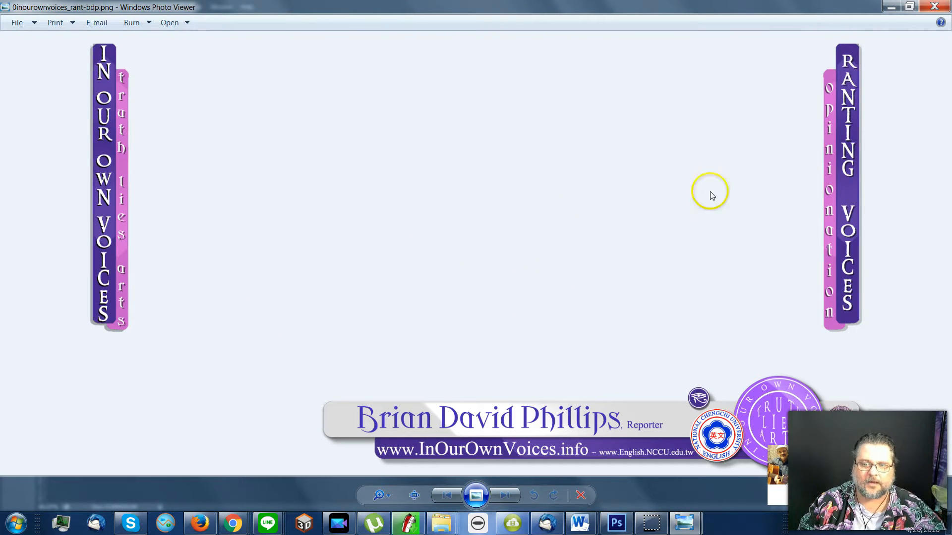
{"action": "left_click", "coordinate": [933, 7]}
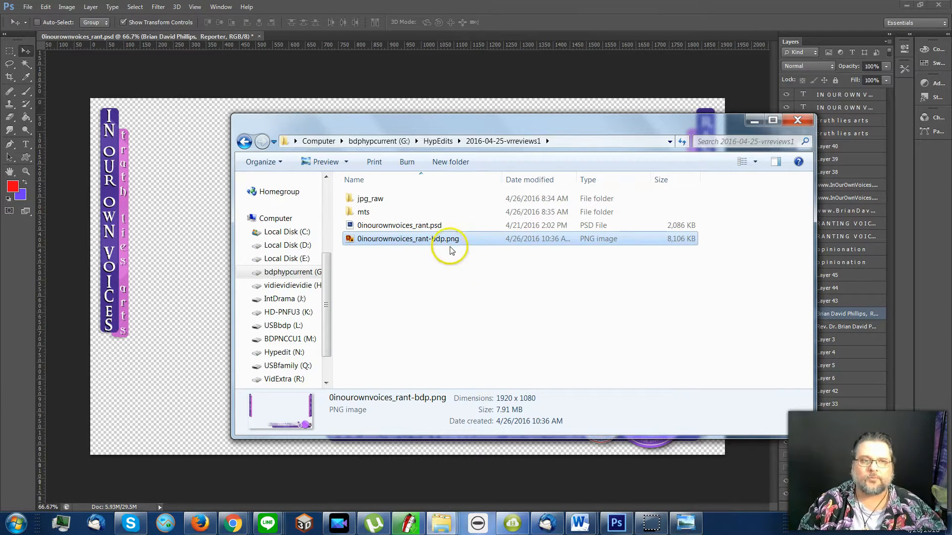
{"action": "double_click", "coordinate": [364, 212]}
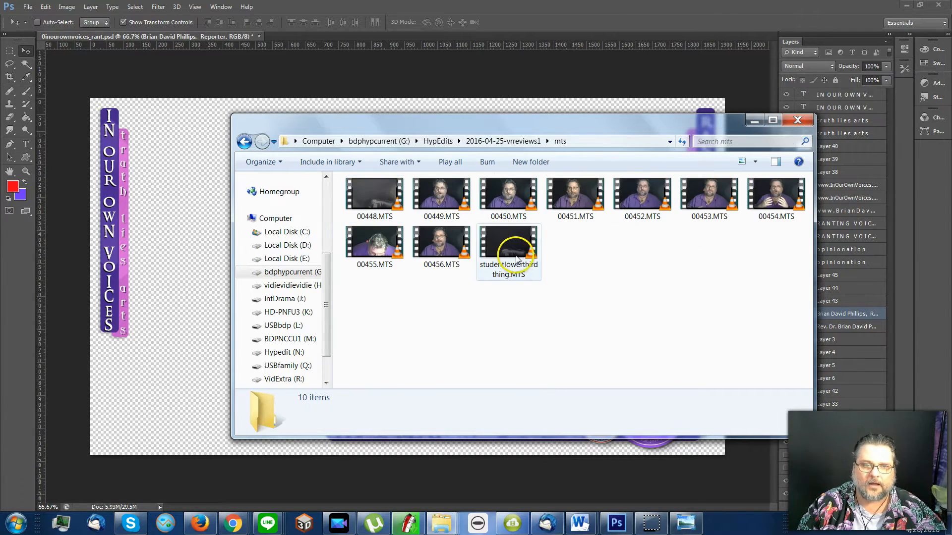
{"action": "left_click", "coordinate": [492, 142]}
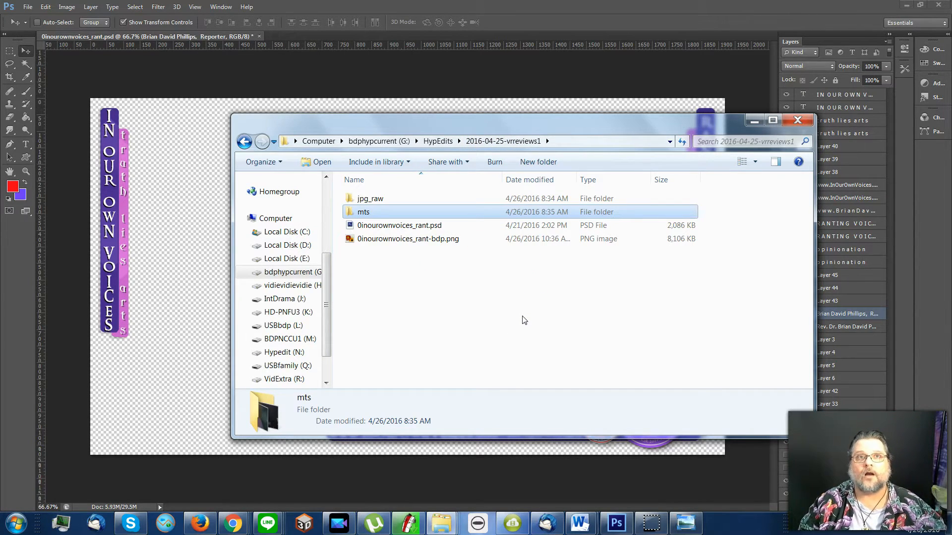
- Launch PowerDirector in the Full Feature Editor and delete all sample media
{"action": "left_click", "coordinate": [339, 524]}
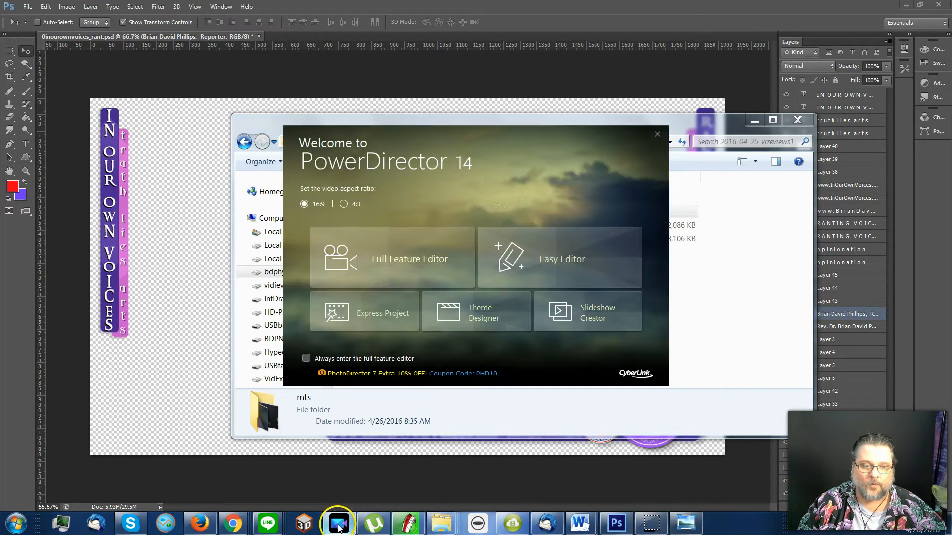
{"action": "left_click", "coordinate": [397, 256]}
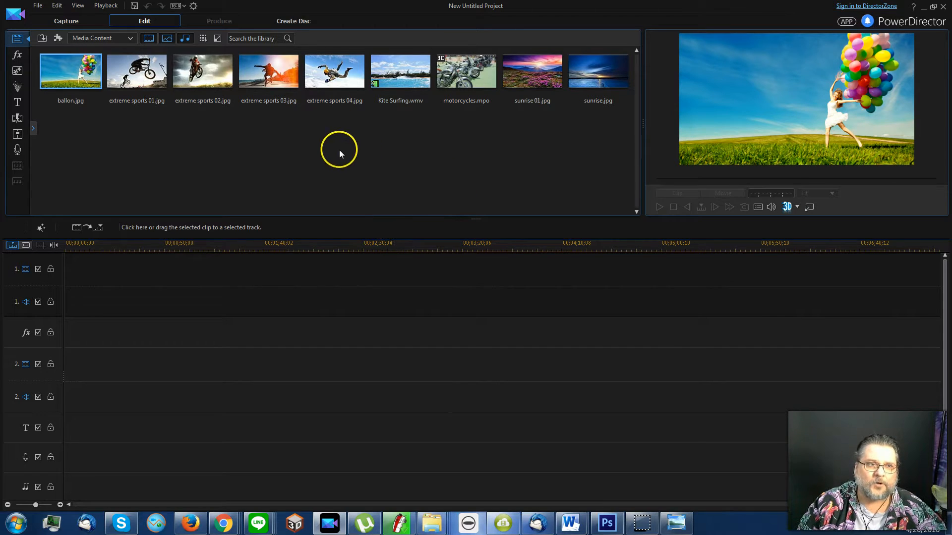
{"action": "left_click", "coordinate": [578, 81], "text": "shift"}
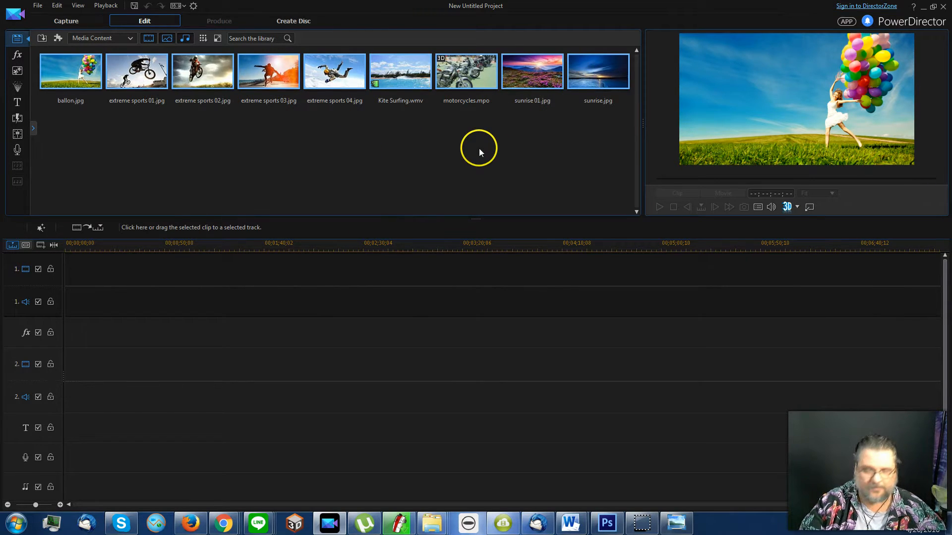
{"action": "key", "text": "Delete"}
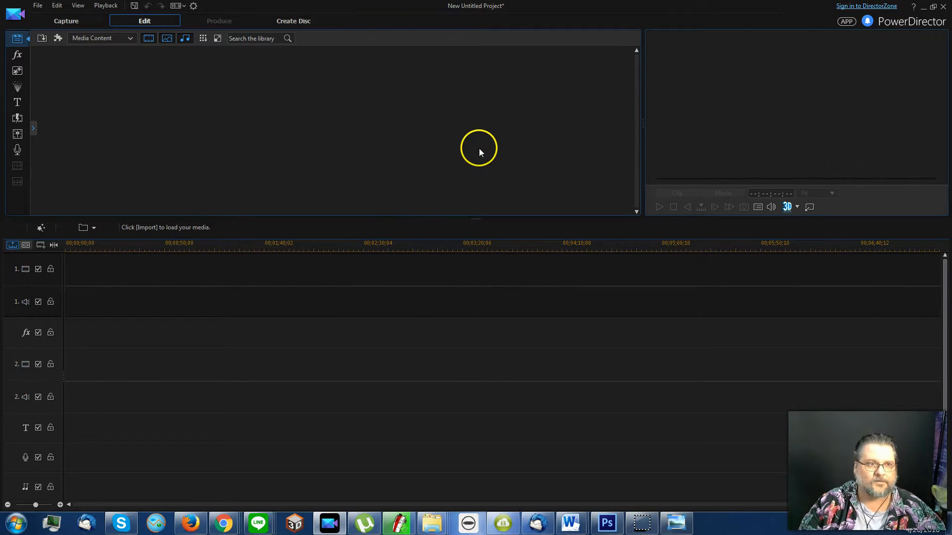
- Import 0inourownvoices_rant-bdp.png from G:\HypEdits\2016-04-25-vrreviews1 into the media library
{"action": "left_click", "coordinate": [39, 41]}
{"action": "left_click", "coordinate": [55, 51]}
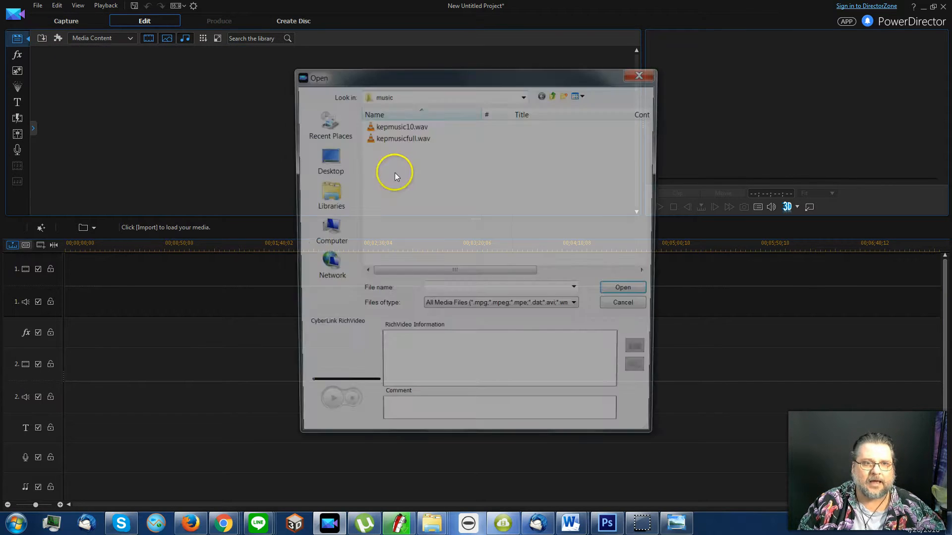
{"action": "left_click", "coordinate": [523, 96]}
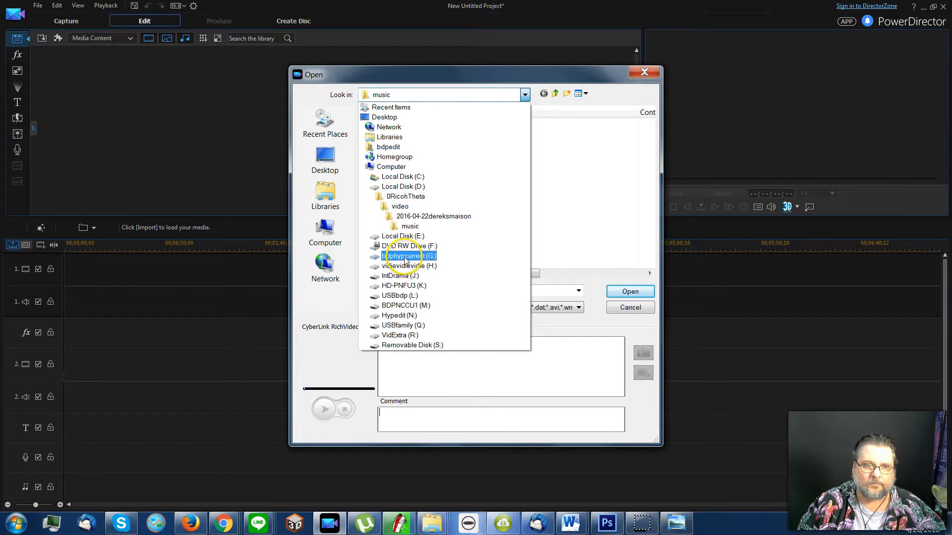
{"action": "left_click", "coordinate": [405, 256]}
{"action": "scroll", "coordinate": [649, 243], "scroll_direction": "down", "scroll_amount": 3}
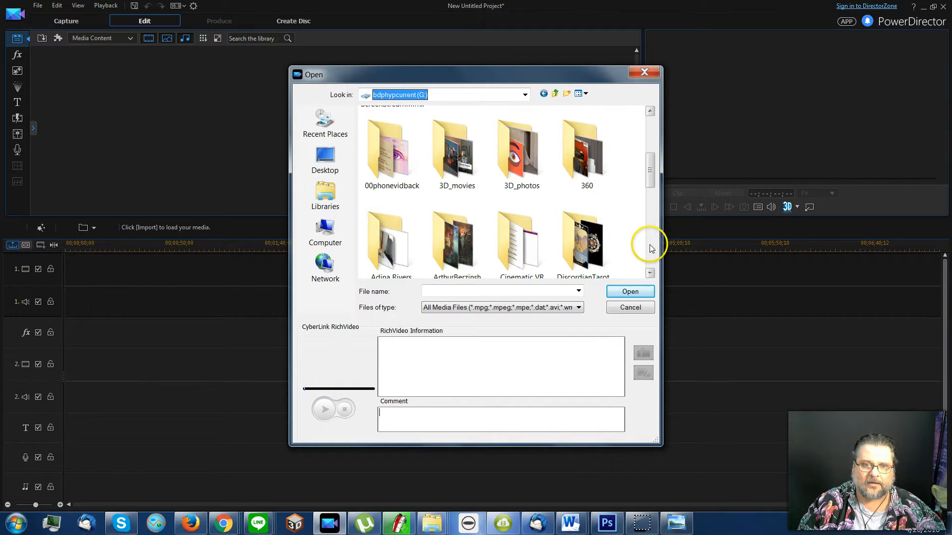
{"action": "scroll", "coordinate": [651, 249], "scroll_direction": "down", "scroll_amount": 3}
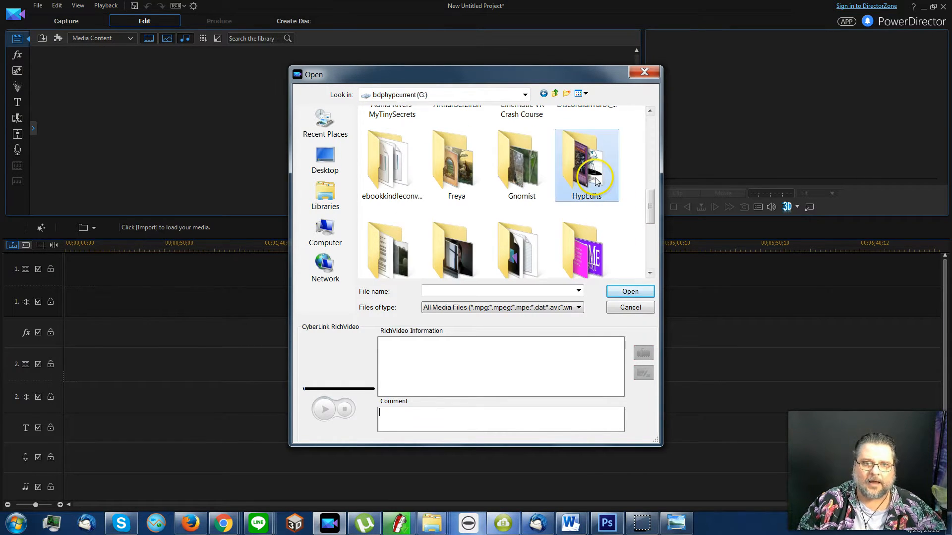
{"action": "double_click", "coordinate": [580, 184]}
{"action": "double_click", "coordinate": [403, 233]}
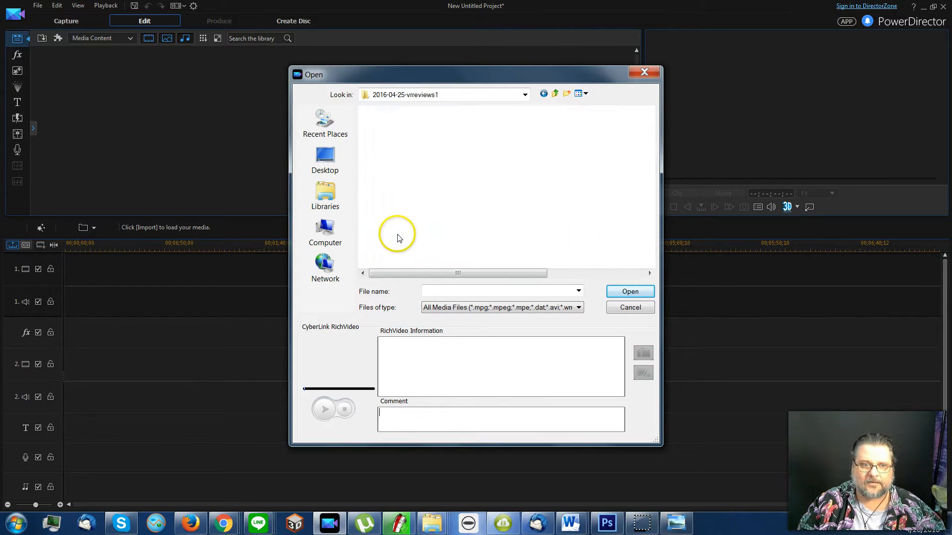
{"action": "left_click", "coordinate": [404, 149]}
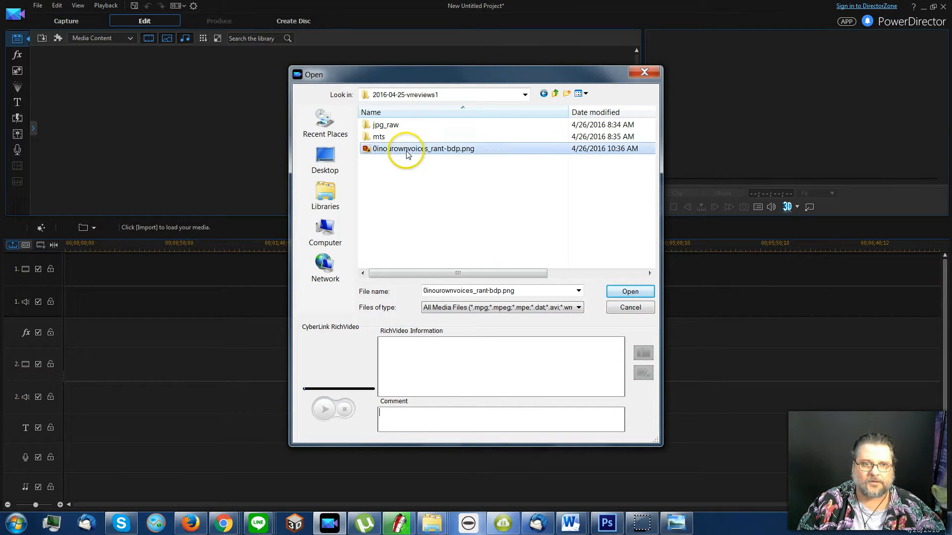
{"action": "left_click", "coordinate": [627, 293]}
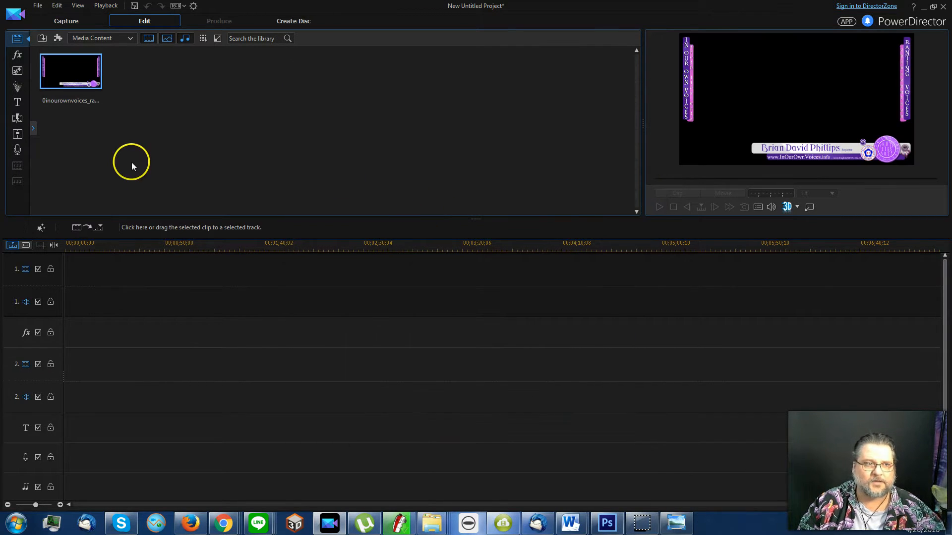
- Import studentlowerthirdthing.MTS from the mts folder and place it on timeline track 1
{"action": "left_click", "coordinate": [43, 38]}
{"action": "left_click", "coordinate": [55, 53]}
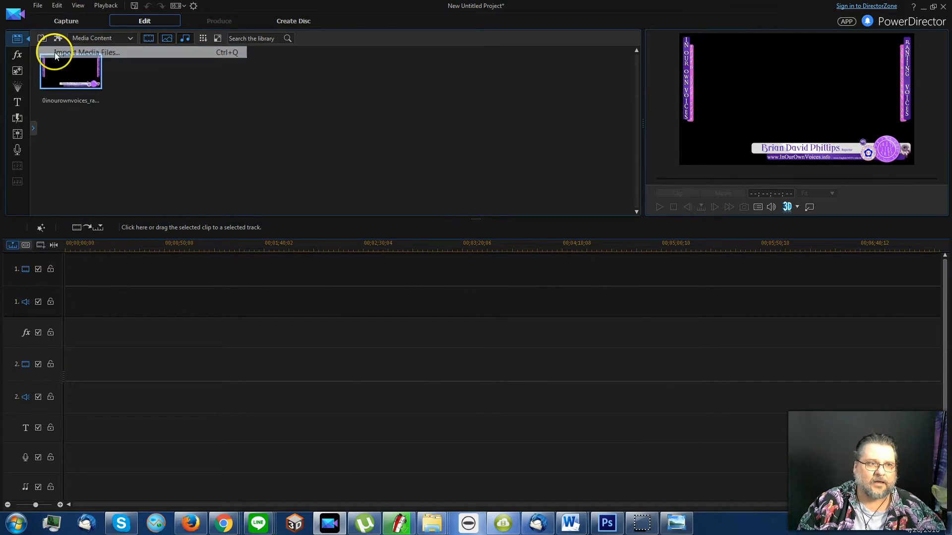
{"action": "double_click", "coordinate": [384, 134]}
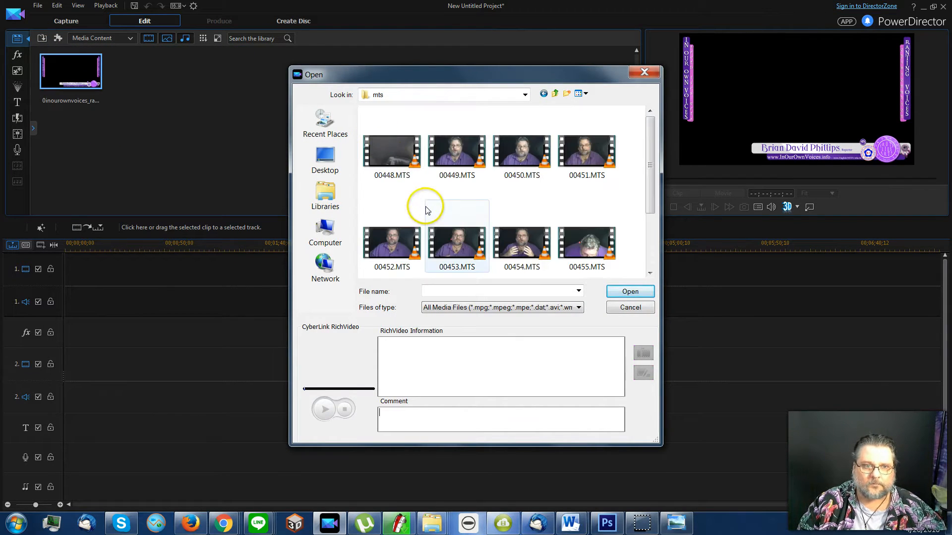
{"action": "left_click", "coordinate": [652, 259]}
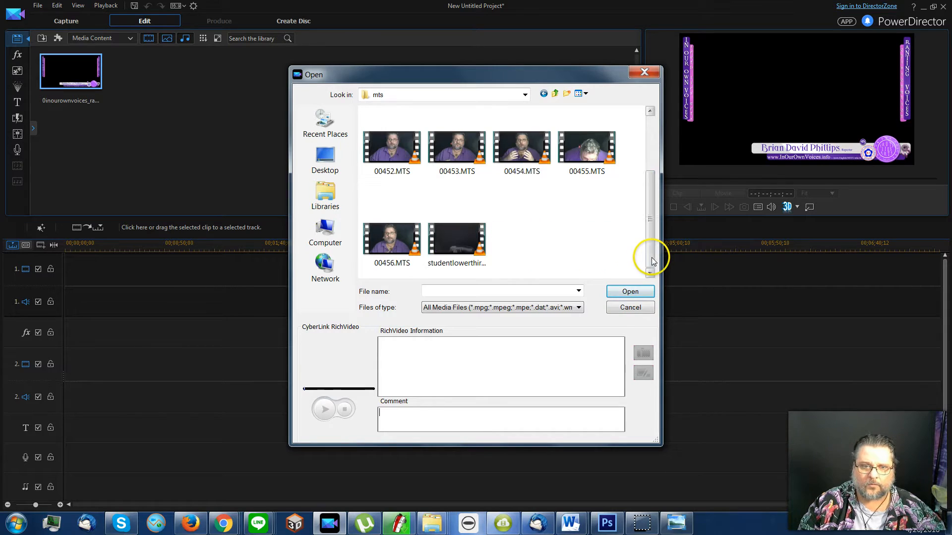
{"action": "left_click", "coordinate": [450, 240]}
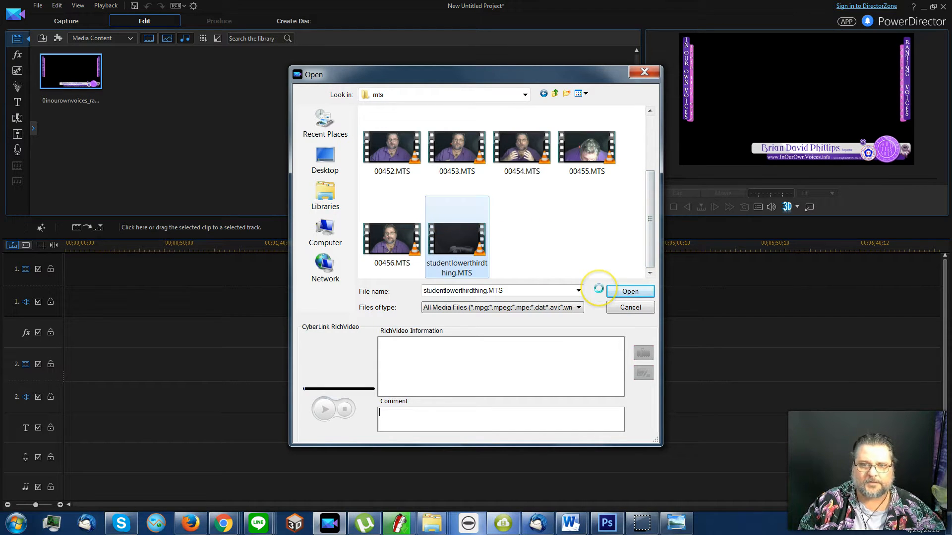
{"action": "left_click", "coordinate": [630, 291]}
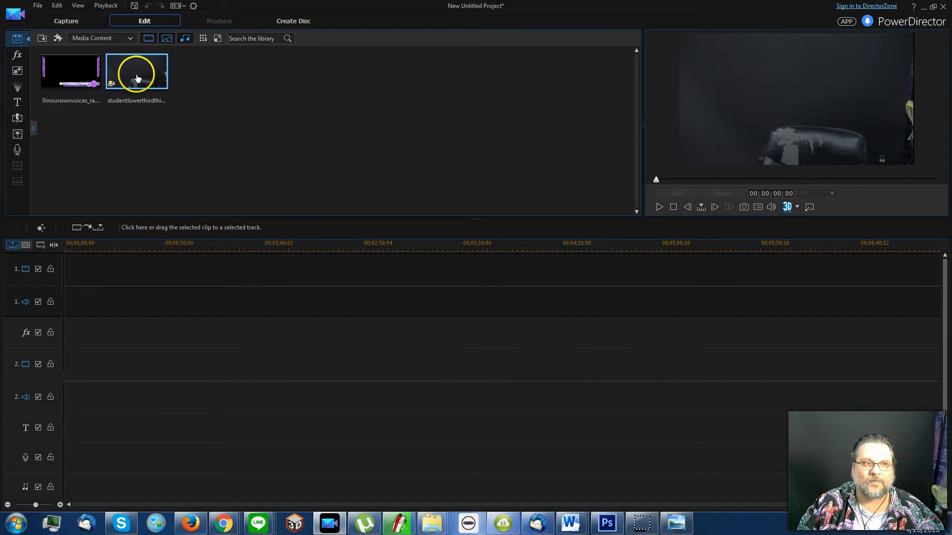
{"action": "left_click_drag", "start_coordinate": [140, 72], "coordinate": [58, 280]}
{"action": "left_click_drag", "start_coordinate": [159, 243], "coordinate": [616, 229]}
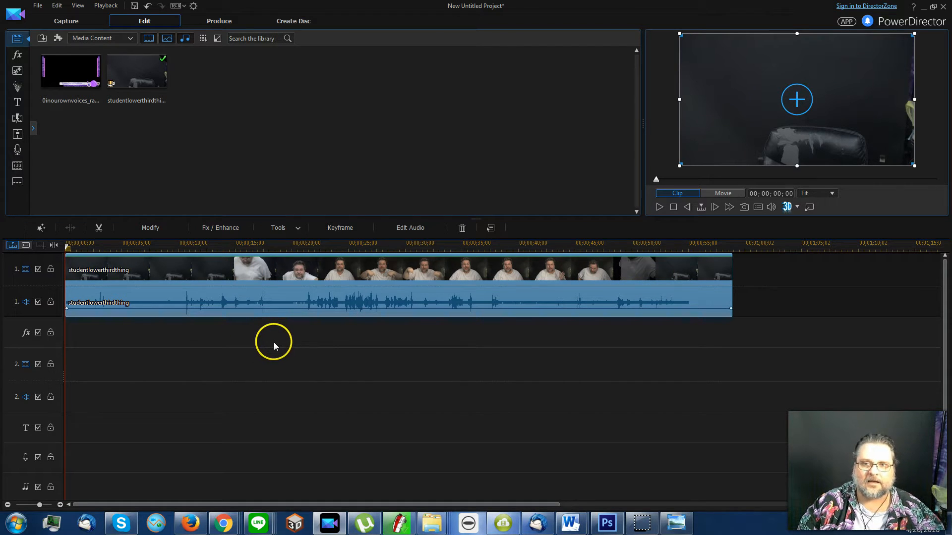
- In the Trim window, set the clip's start point to 00;00;22;15
{"action": "left_click", "coordinate": [103, 233]}
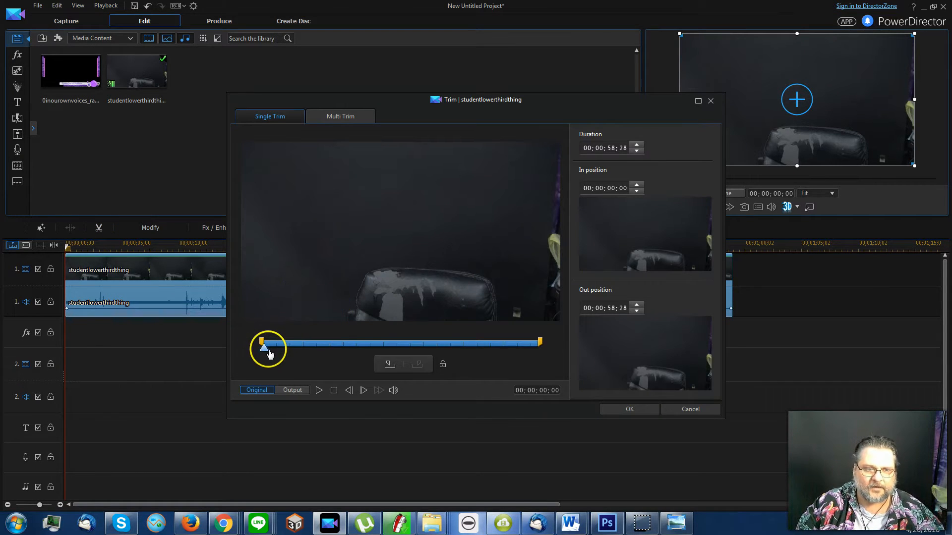
{"action": "left_click_drag", "start_coordinate": [266, 353], "coordinate": [367, 351]}
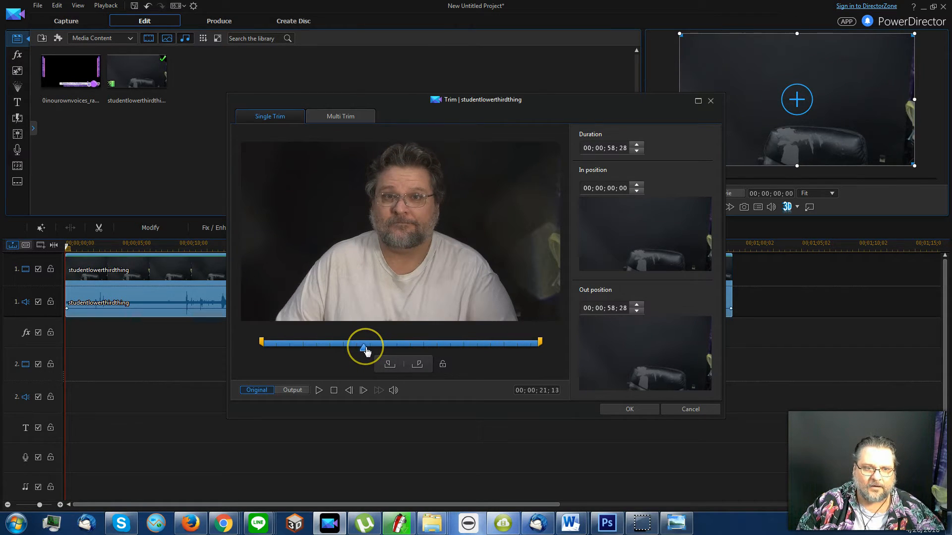
{"action": "left_click", "coordinate": [390, 364]}
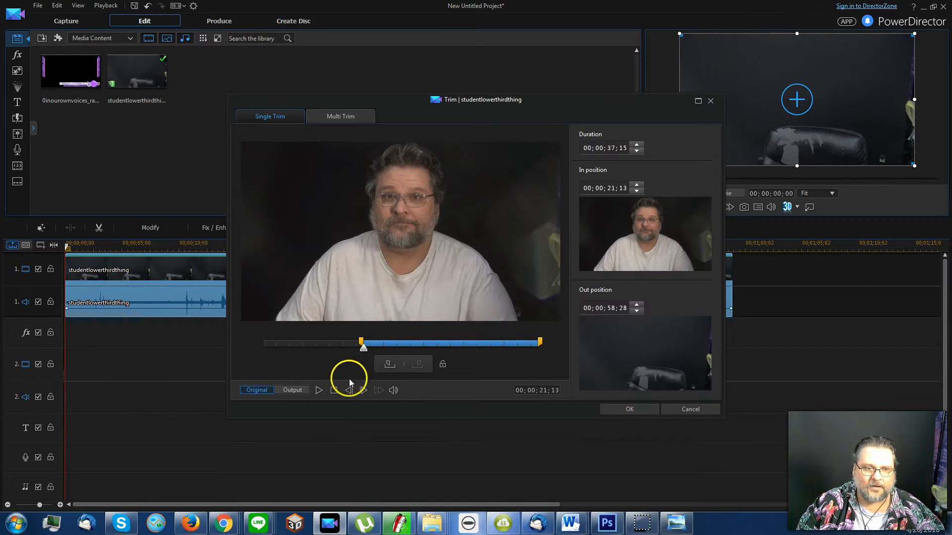
{"action": "left_click", "coordinate": [318, 390]}
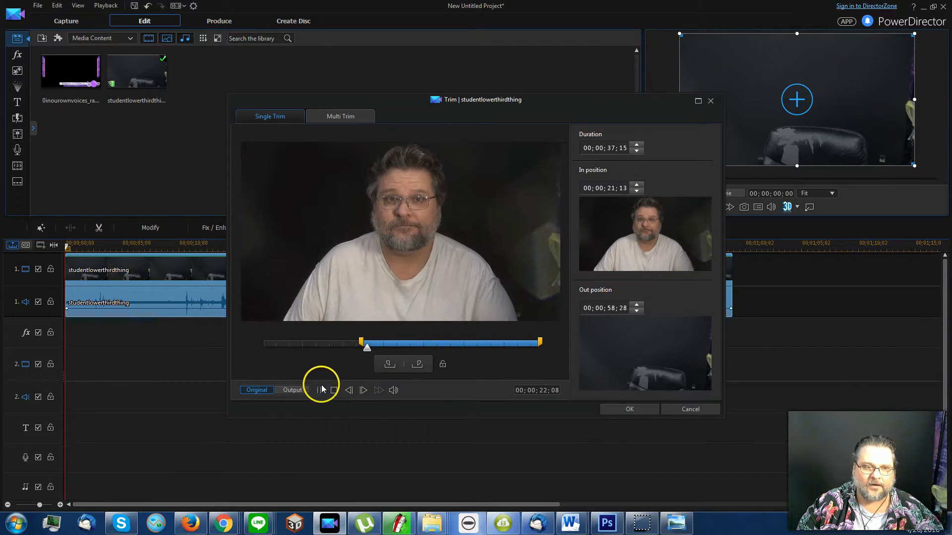
{"action": "left_click", "coordinate": [318, 390]}
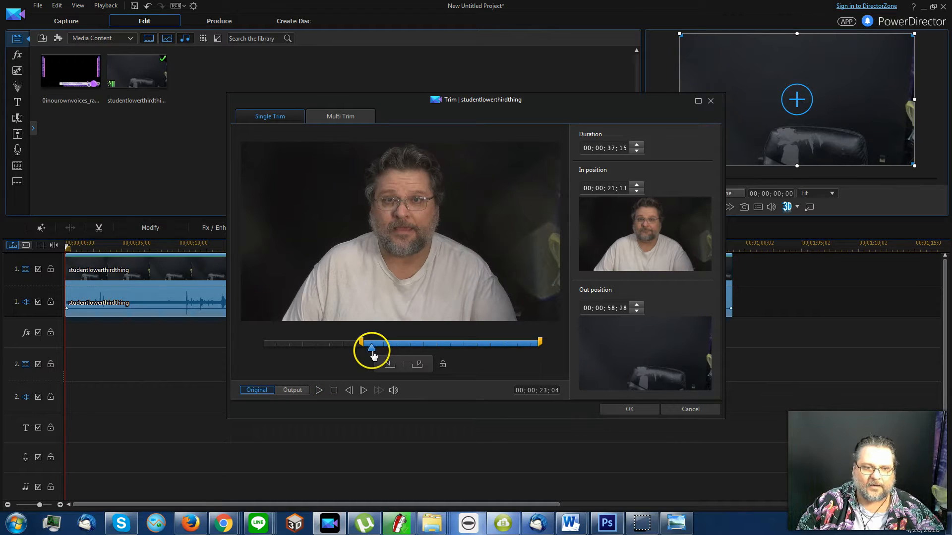
{"action": "left_click_drag", "start_coordinate": [371, 351], "coordinate": [369, 353]}
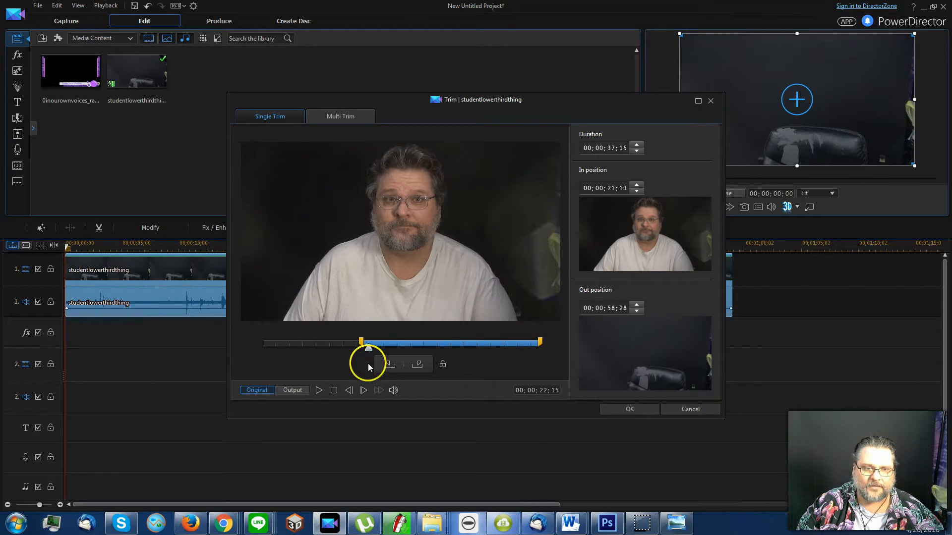
{"action": "left_click", "coordinate": [383, 367]}
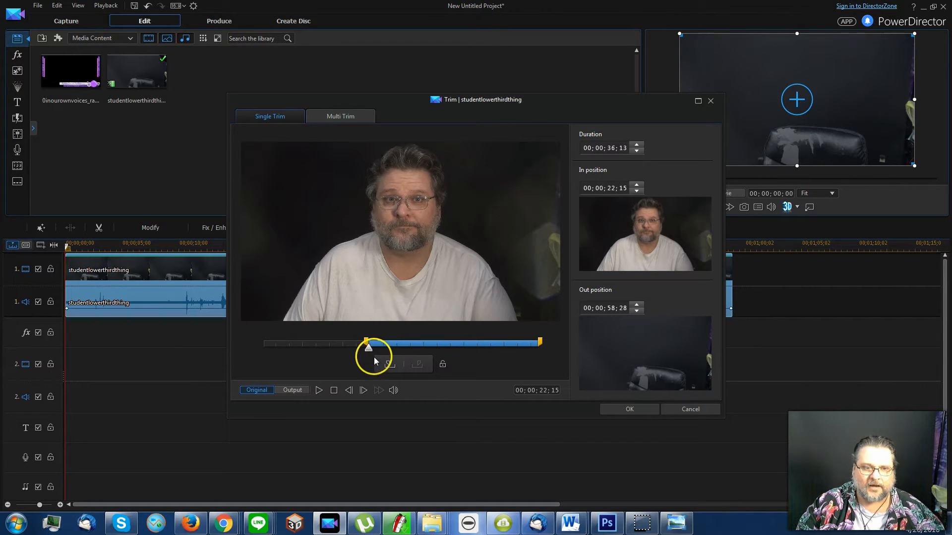
- Mark the clip's end at 42;03, confirm the trim, and go to the Produce page
{"action": "left_click_drag", "start_coordinate": [367, 347], "coordinate": [463, 359]}
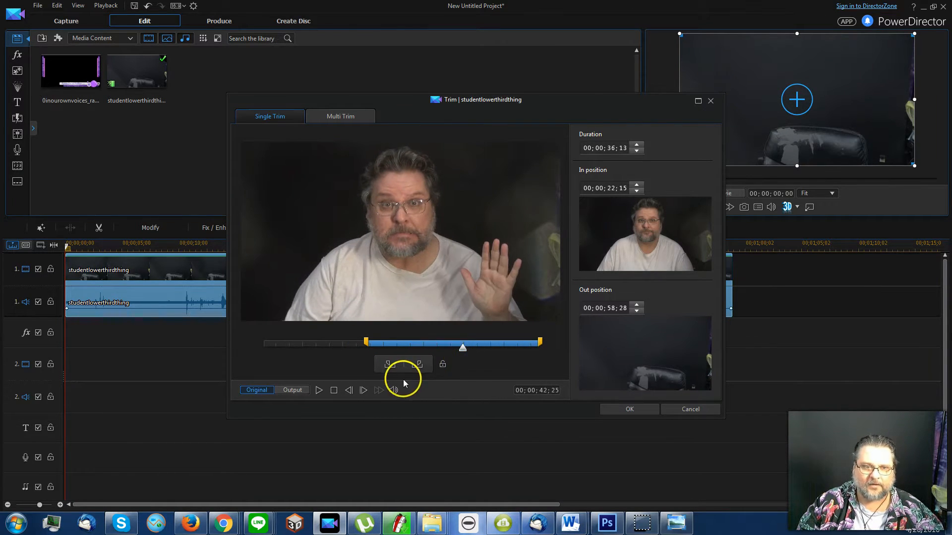
{"action": "left_click", "coordinate": [319, 392]}
{"action": "left_click", "coordinate": [465, 350]}
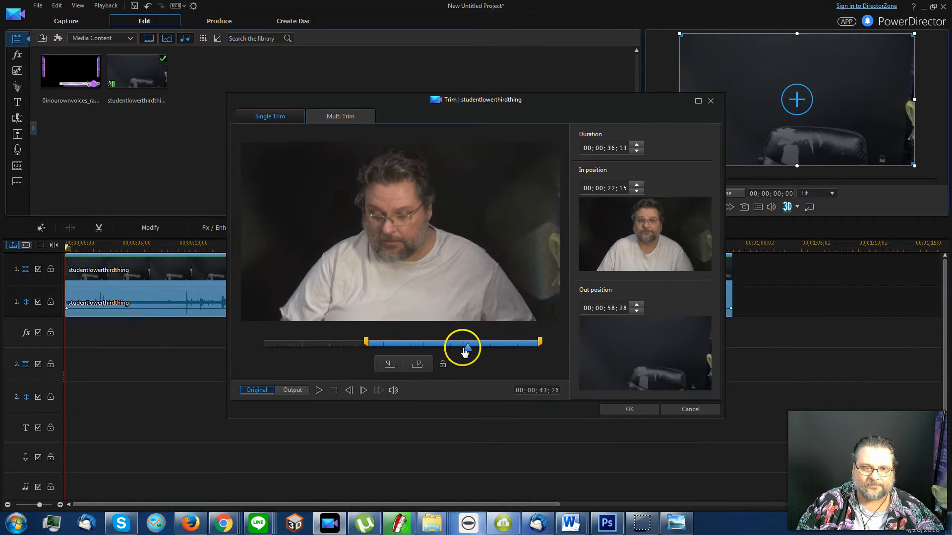
{"action": "left_click_drag", "start_coordinate": [465, 350], "coordinate": [446, 350]}
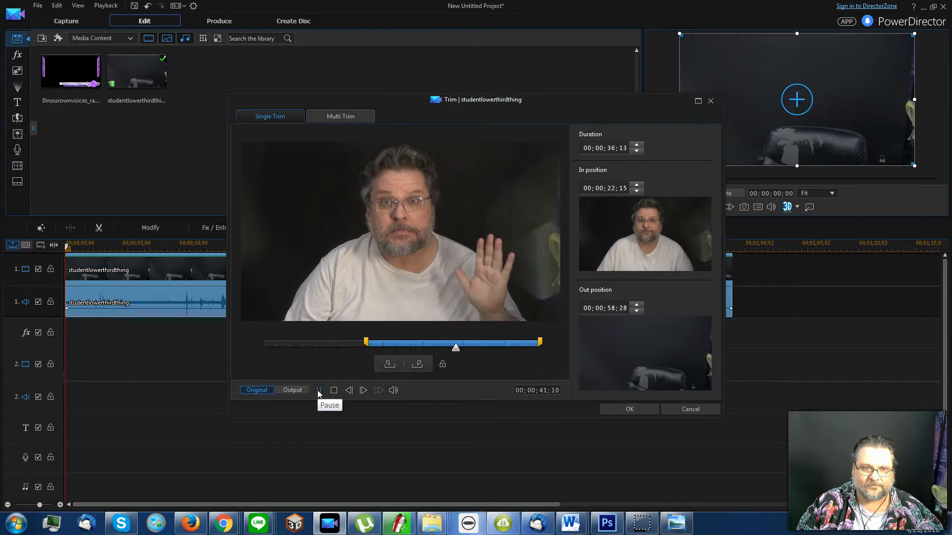
{"action": "left_click", "coordinate": [318, 392]}
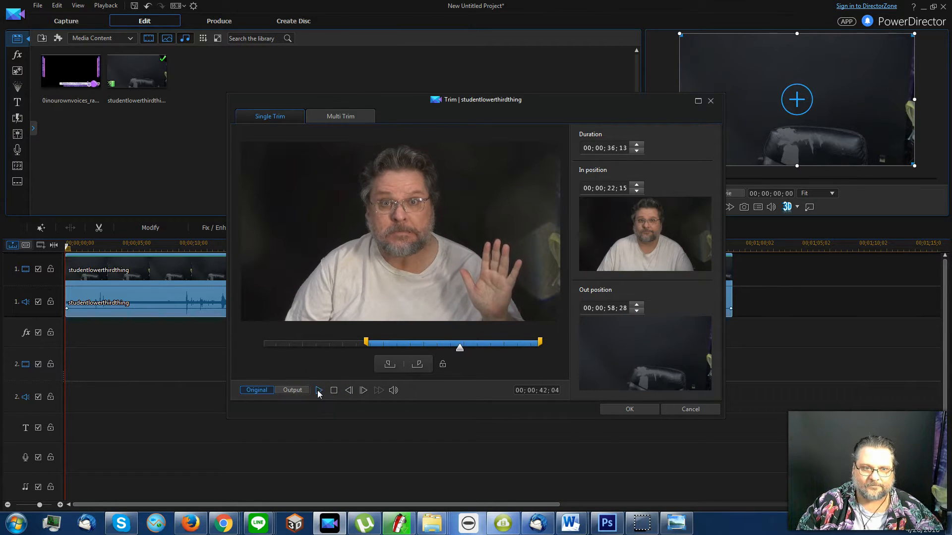
{"action": "left_click", "coordinate": [418, 366]}
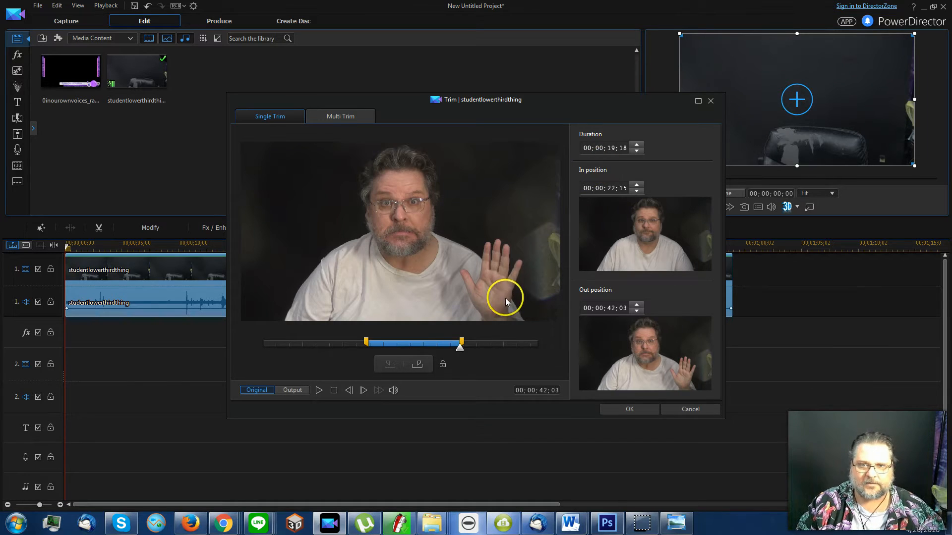
{"action": "left_click", "coordinate": [612, 412]}
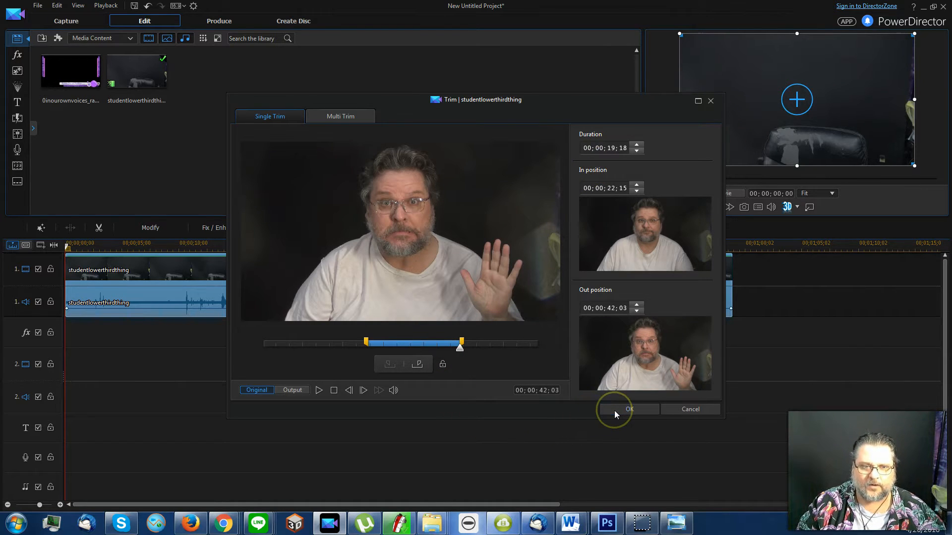
{"action": "left_click_drag", "start_coordinate": [371, 248], "coordinate": [737, 257]}
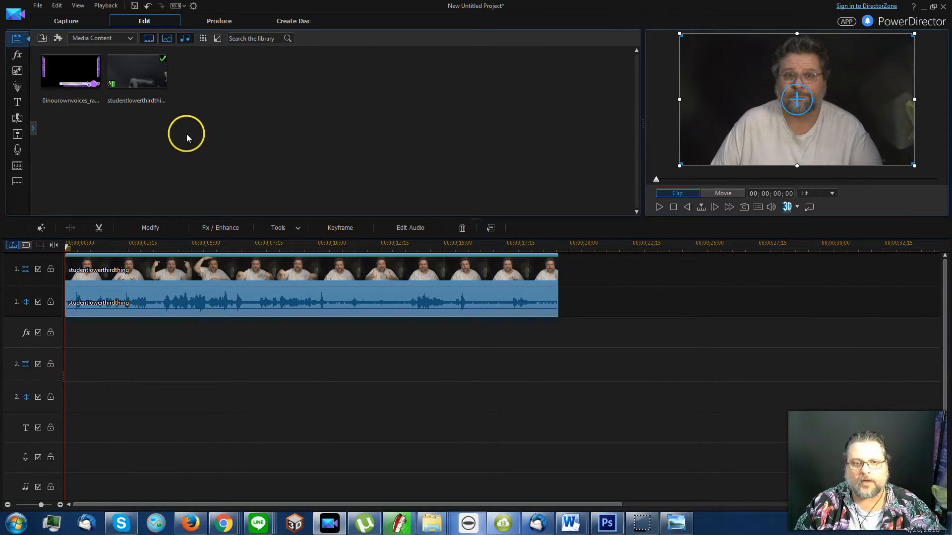
{"action": "left_click", "coordinate": [217, 22]}
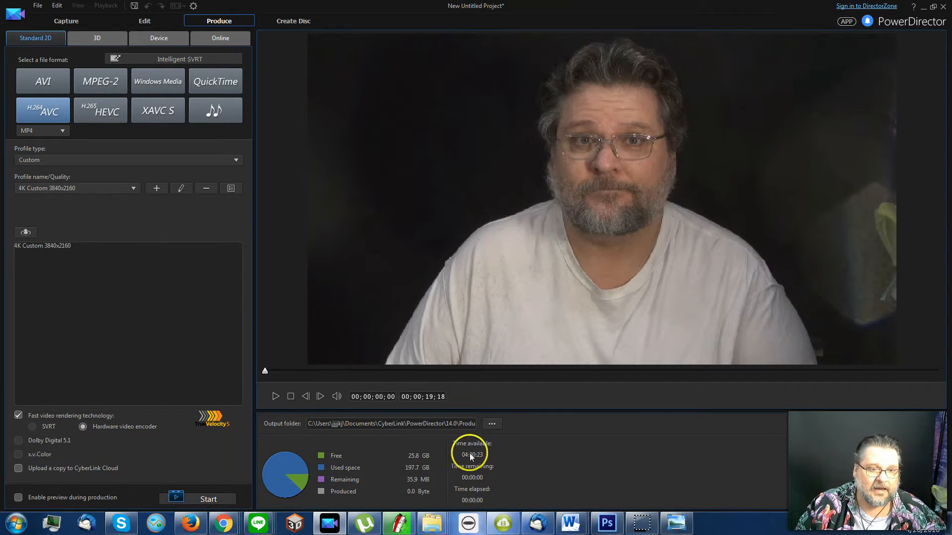
- Browse the output folder to G:\HypEdits\2016-04-25-vrreviews1 and name the file rawunedited
{"action": "left_click", "coordinate": [492, 423]}
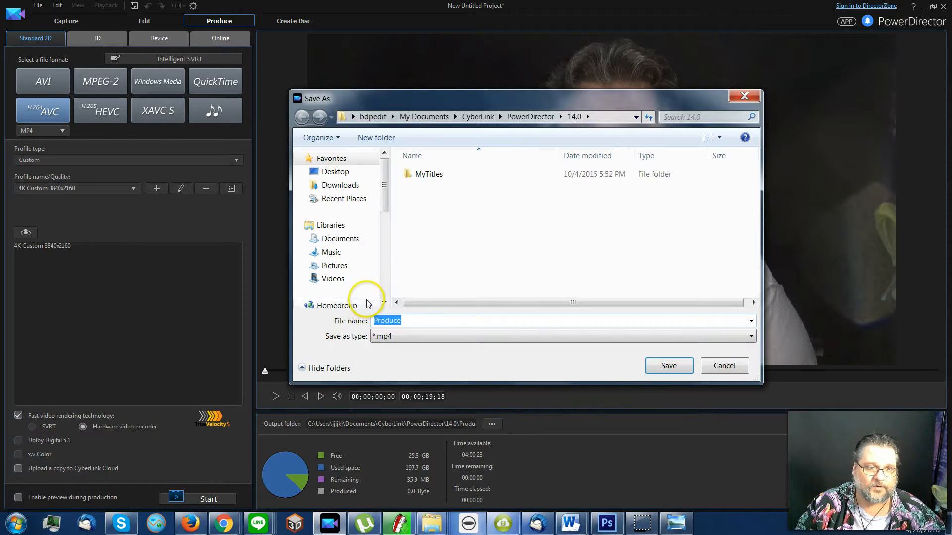
{"action": "scroll", "coordinate": [387, 295], "scroll_direction": "down", "scroll_amount": 3}
{"action": "left_click", "coordinate": [345, 248]}
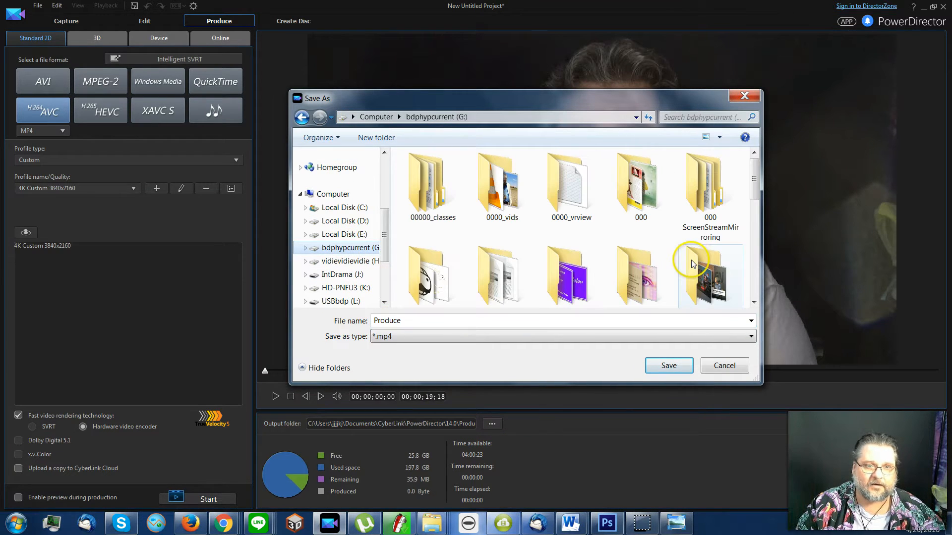
{"action": "scroll", "coordinate": [755, 272], "scroll_direction": "down", "scroll_amount": 4}
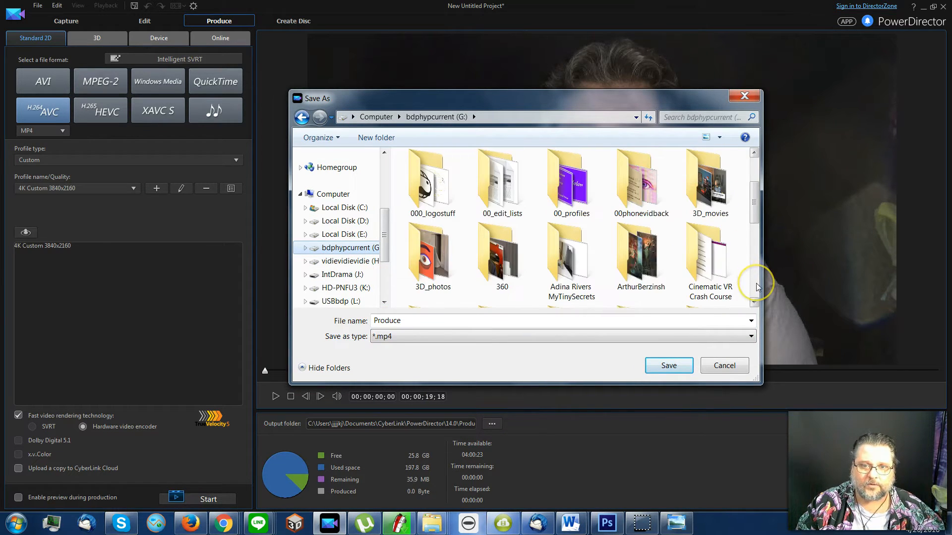
{"action": "scroll", "coordinate": [756, 286], "scroll_direction": "down", "scroll_amount": 3}
{"action": "double_click", "coordinate": [726, 223]}
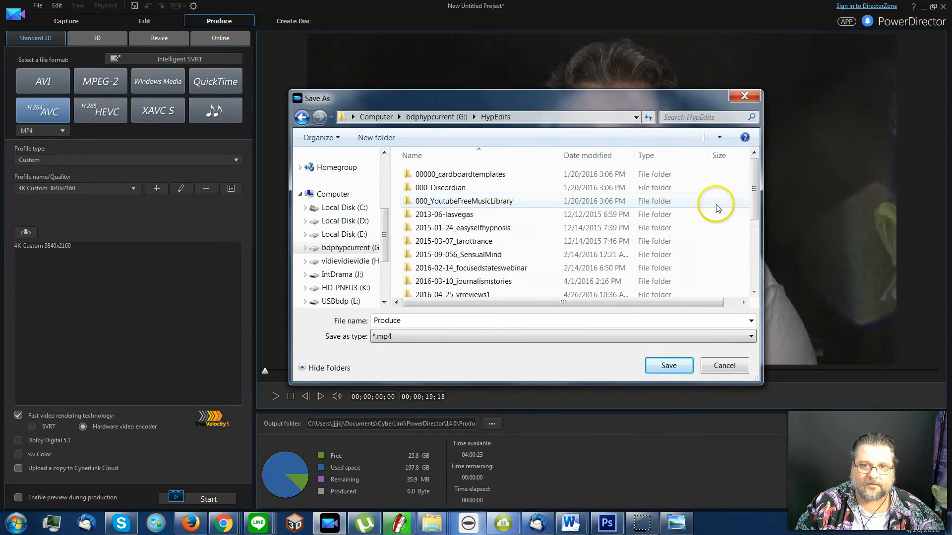
{"action": "double_click", "coordinate": [471, 293]}
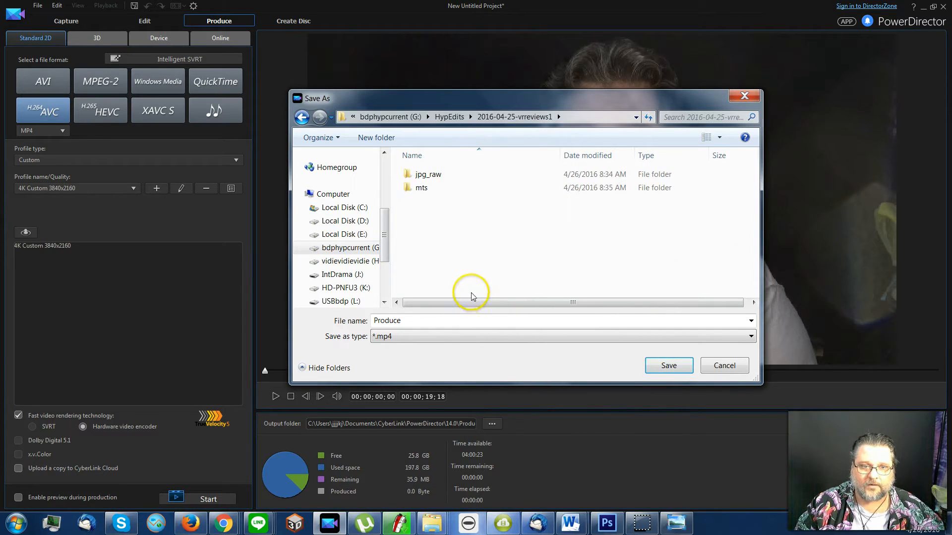
{"action": "double_click", "coordinate": [382, 320]}
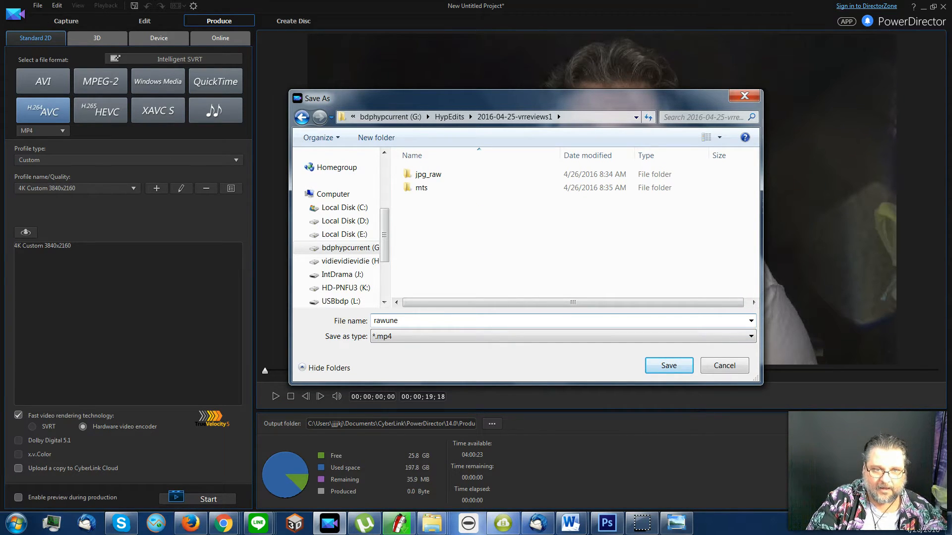
{"action": "key", "text": "Return"}
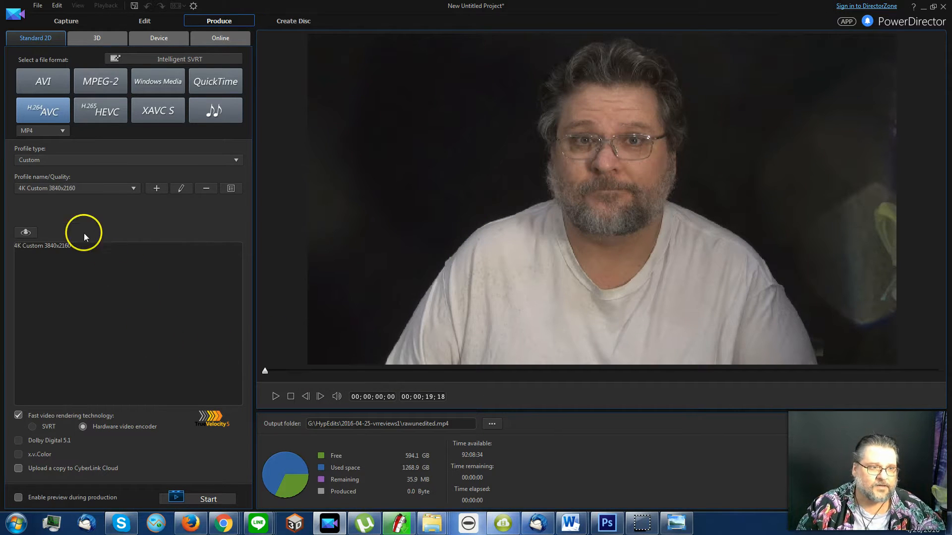
- Render using the 1080p Custom profile with production preview enabled, then return to the Edit page
{"action": "left_click", "coordinate": [40, 188]}
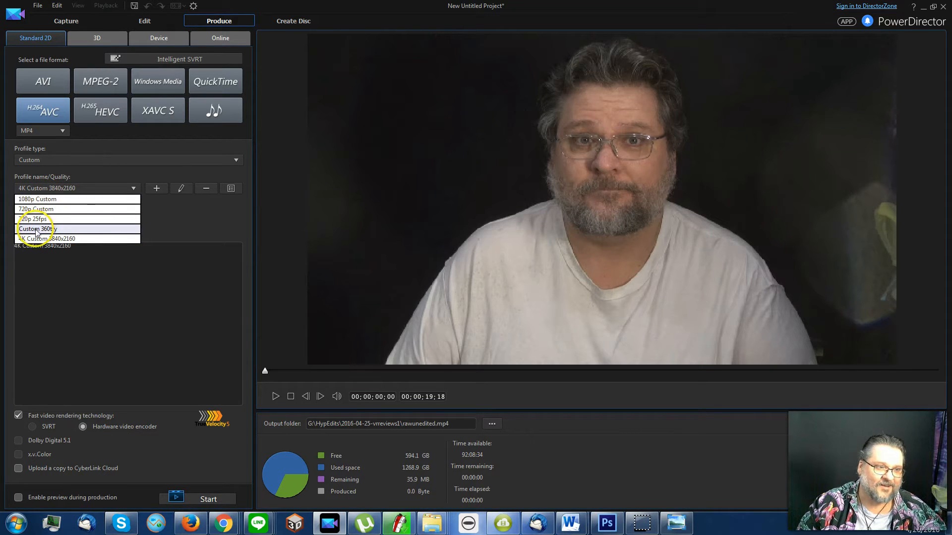
{"action": "left_click", "coordinate": [37, 199]}
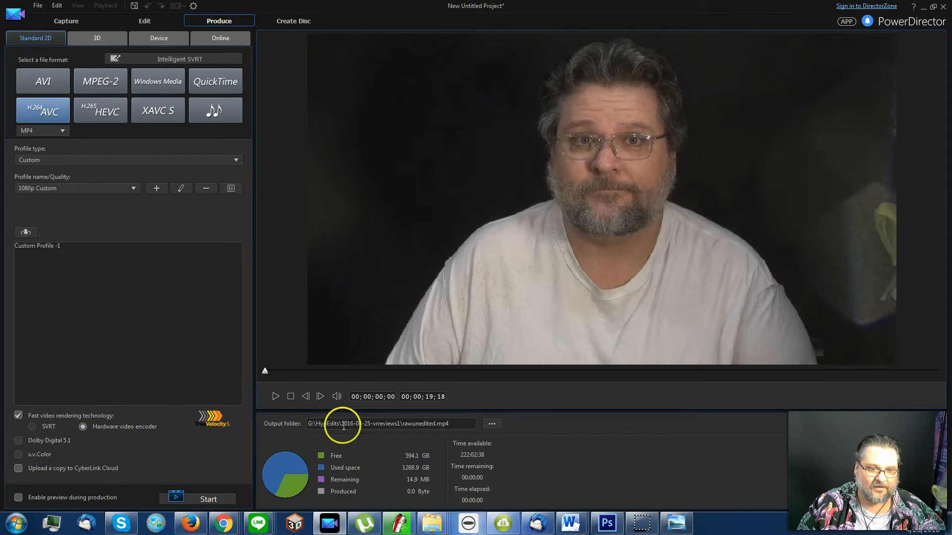
{"action": "left_click", "coordinate": [18, 498]}
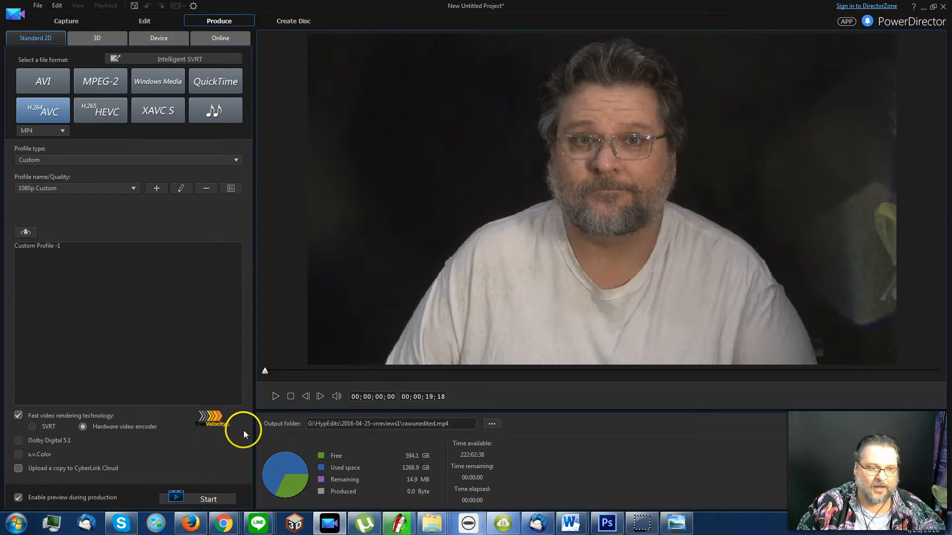
{"action": "left_click", "coordinate": [210, 501]}
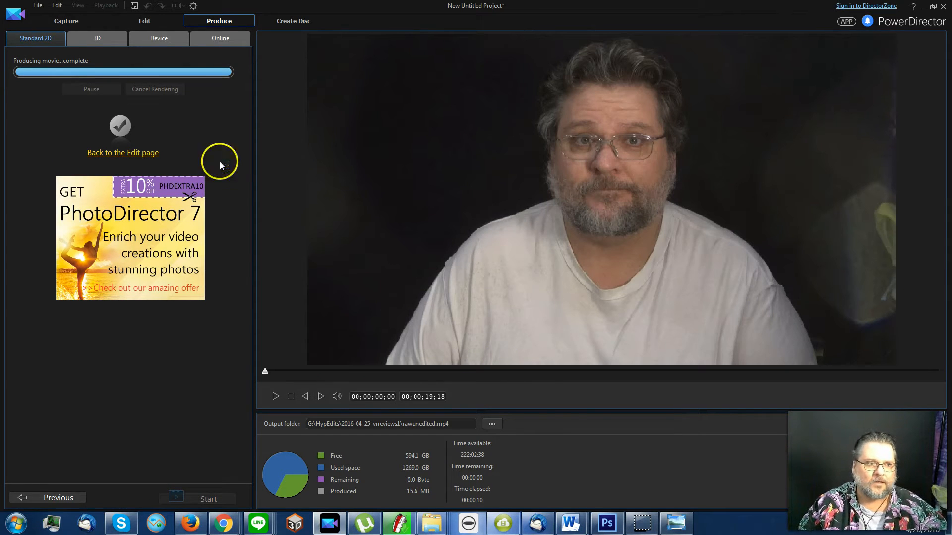
{"action": "left_click", "coordinate": [149, 152]}
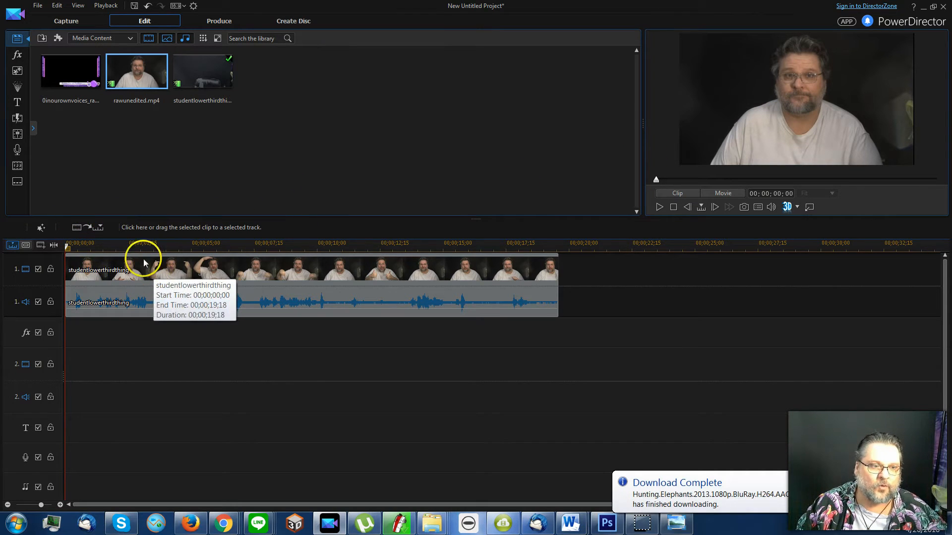
- Turn on Color Adjustment for the webcam timeline clip with contrast 100 and brightness 8
{"action": "left_click", "coordinate": [191, 293]}
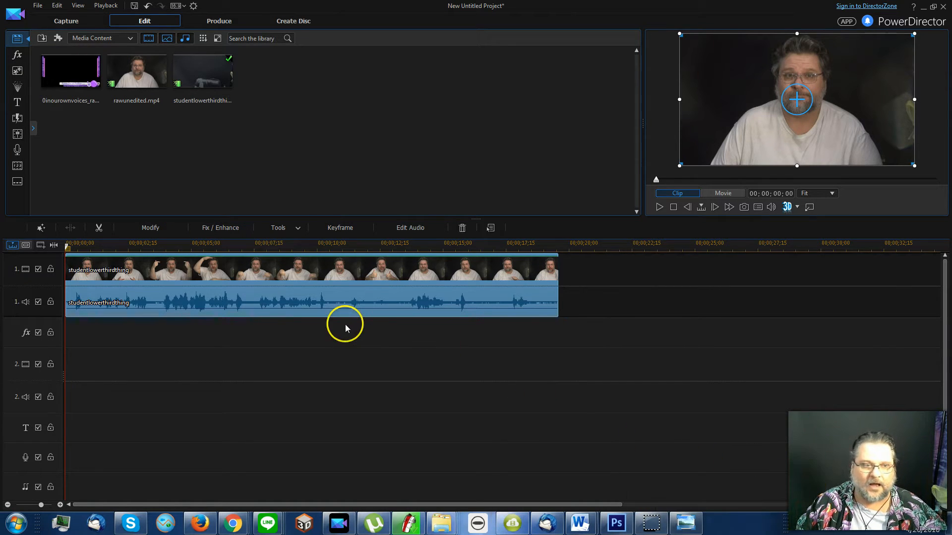
{"action": "left_click", "coordinate": [209, 229]}
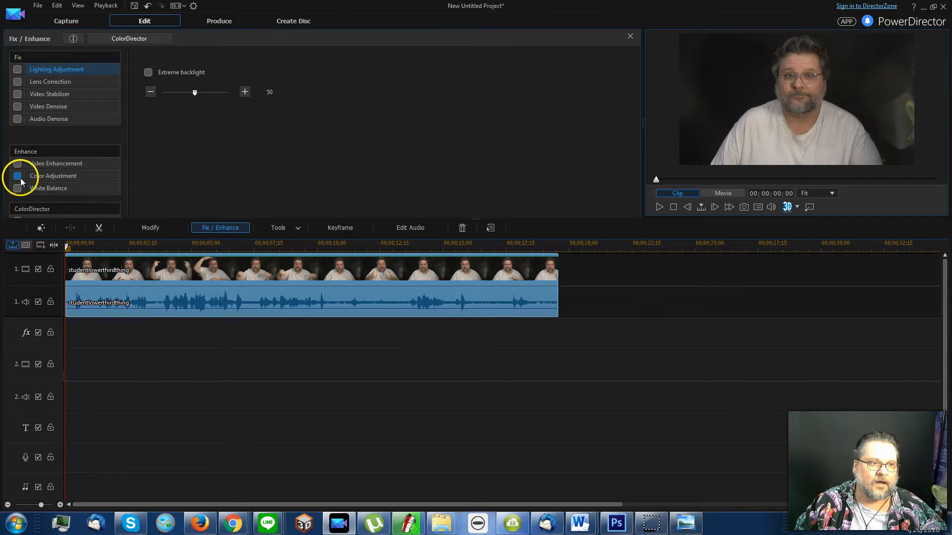
{"action": "left_click", "coordinate": [18, 176]}
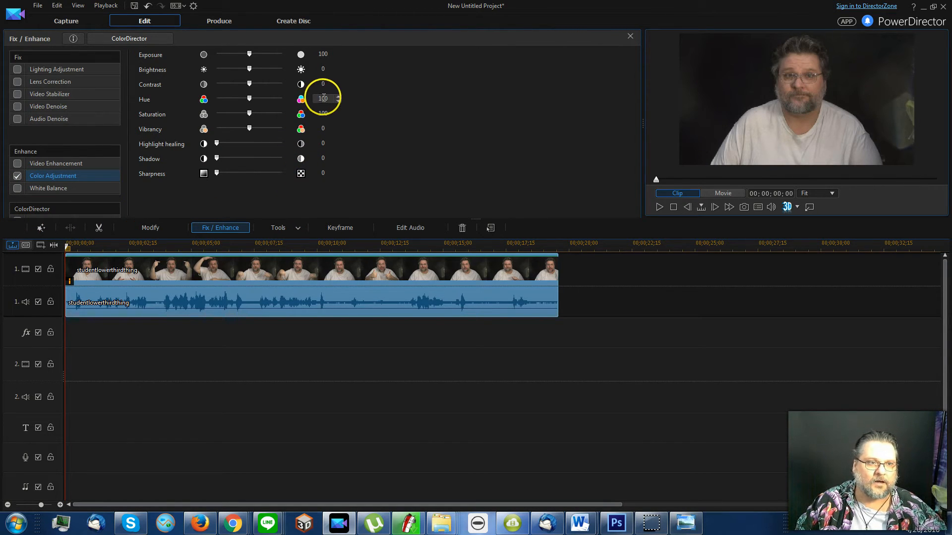
{"action": "left_click_drag", "start_coordinate": [250, 83], "coordinate": [307, 87]}
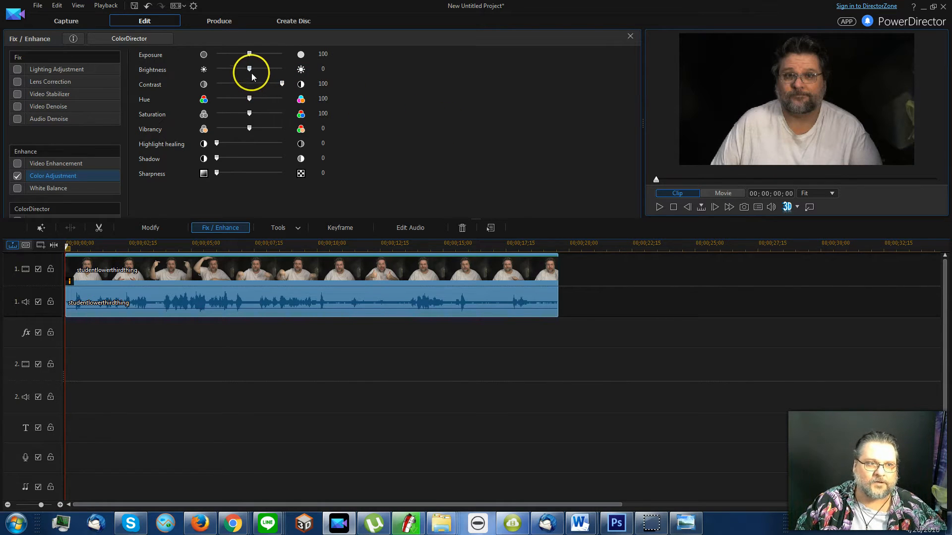
{"action": "left_click_drag", "start_coordinate": [250, 71], "coordinate": [252, 71]}
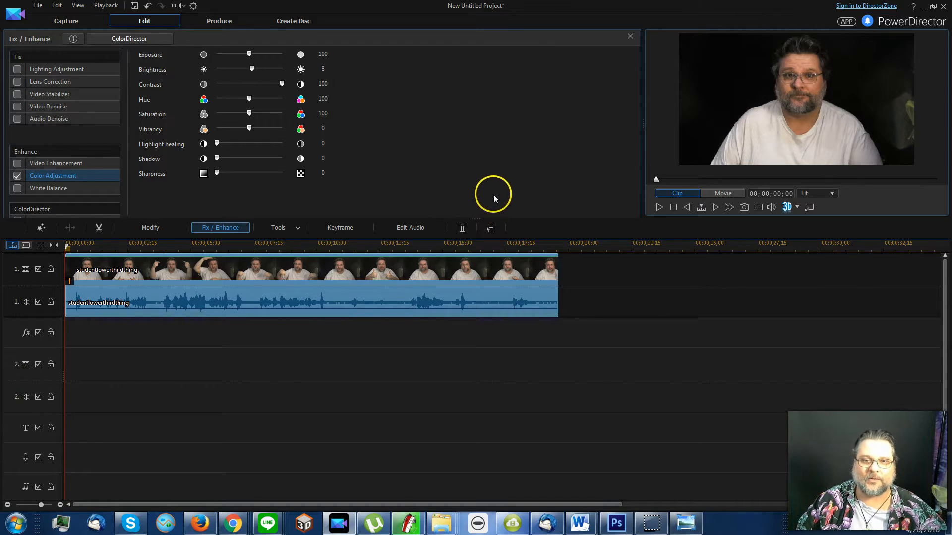
{"action": "left_click", "coordinate": [630, 36]}
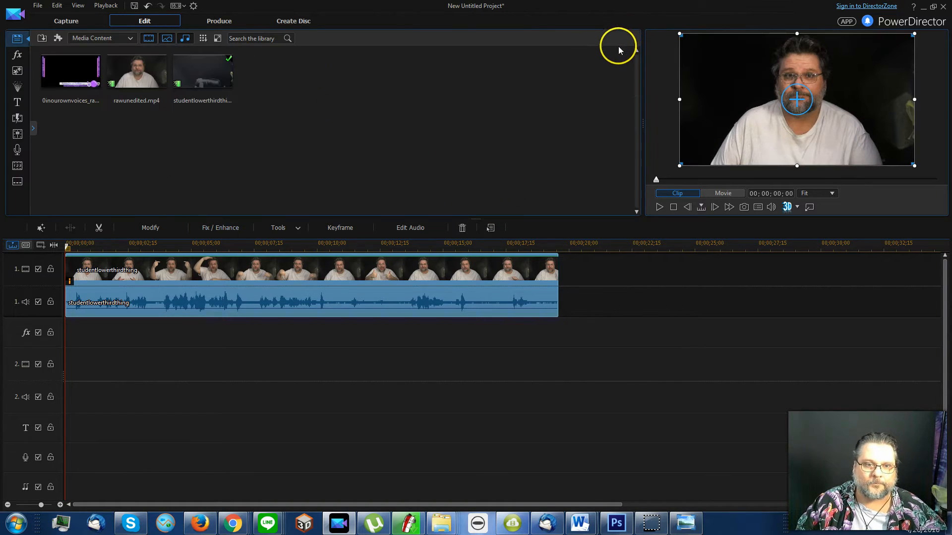
- In Save As, browse to G: > HypEdits > 2016-04-25-vrreviews1 and create a new folder named pds
{"action": "left_click", "coordinate": [132, 5]}
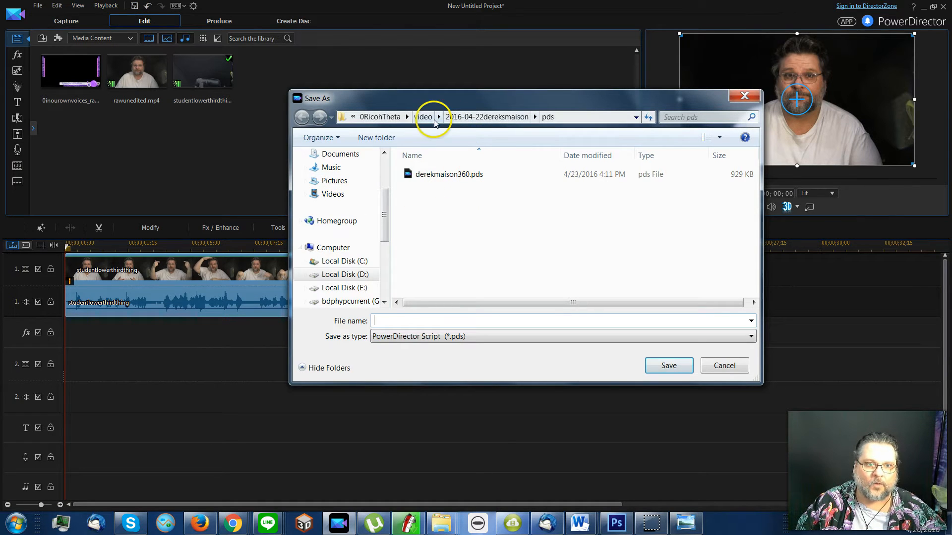
{"action": "scroll", "coordinate": [377, 258], "scroll_direction": "down", "scroll_amount": 4}
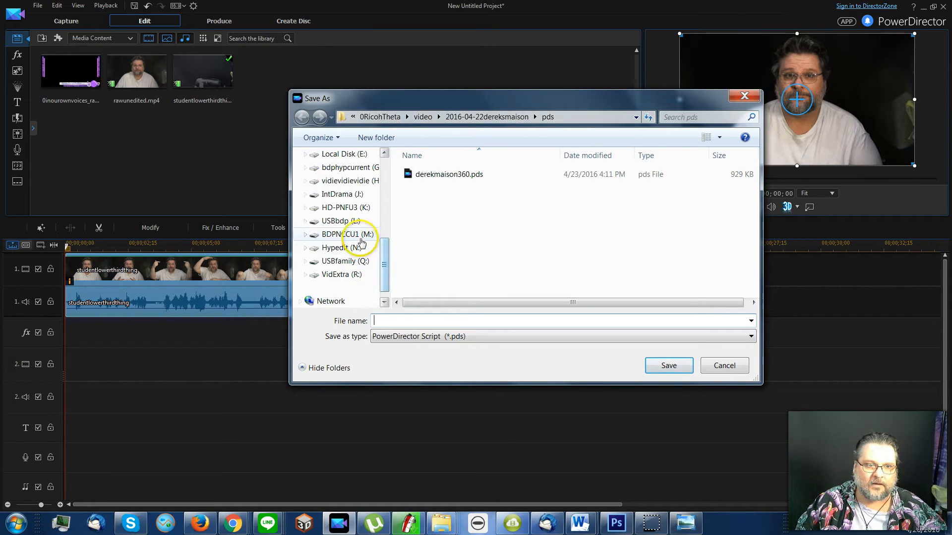
{"action": "left_click", "coordinate": [350, 168]}
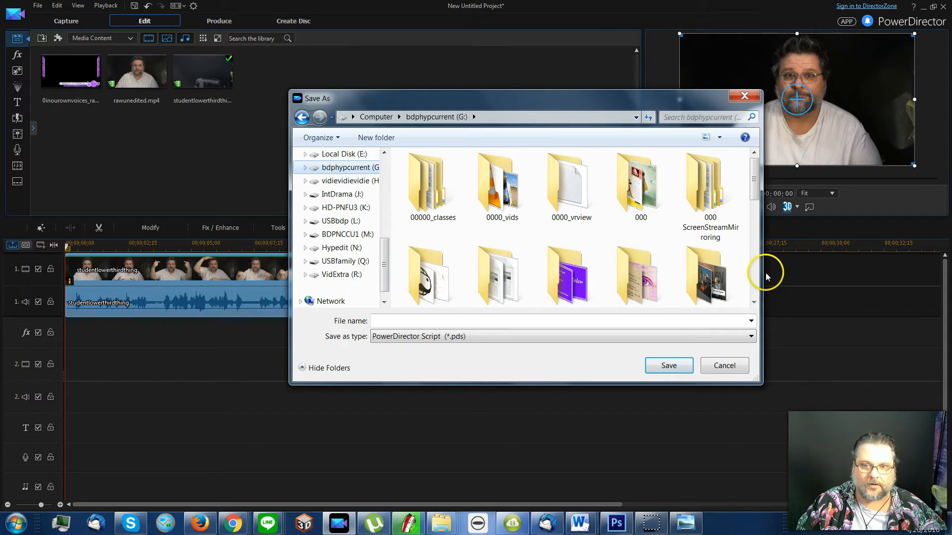
{"action": "scroll", "coordinate": [755, 278], "scroll_direction": "down", "scroll_amount": 2}
{"action": "scroll", "coordinate": [756, 282], "scroll_direction": "down", "scroll_amount": 5}
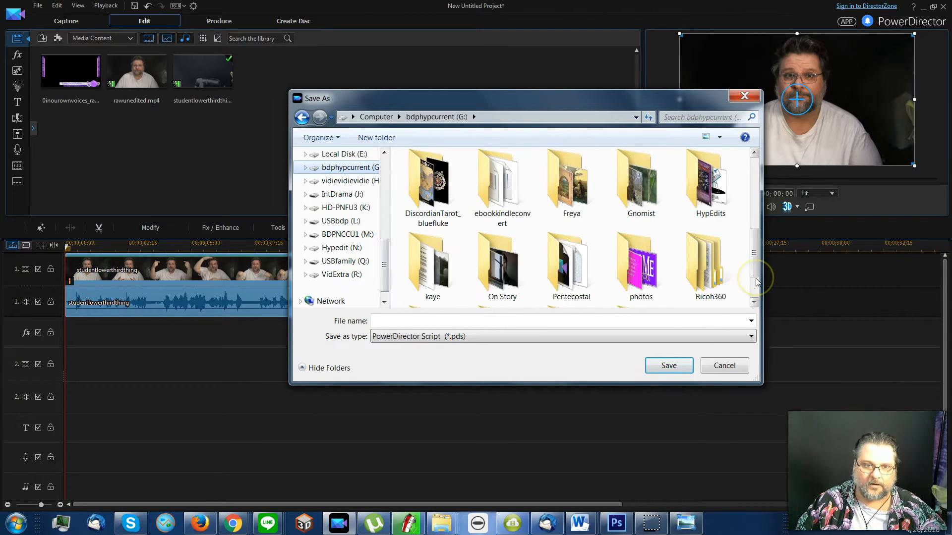
{"action": "double_click", "coordinate": [706, 183]}
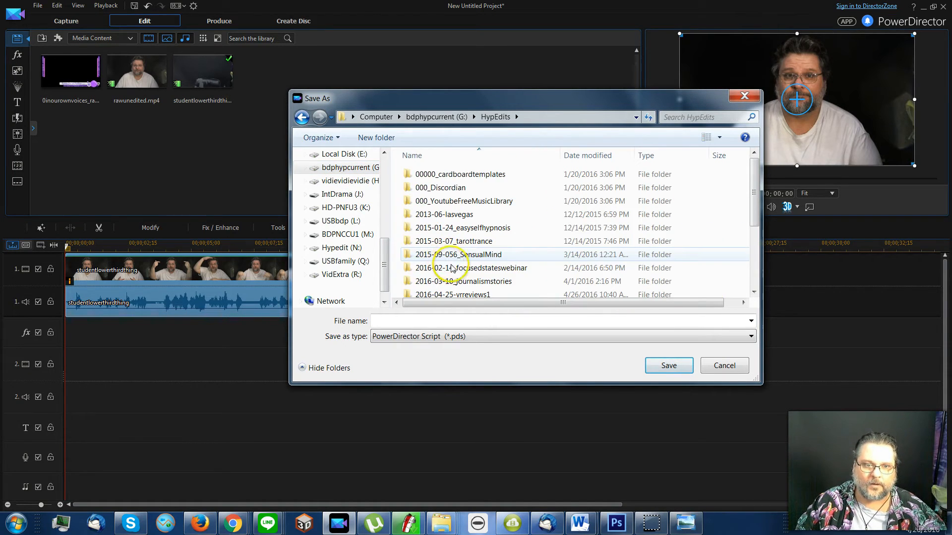
{"action": "double_click", "coordinate": [467, 296]}
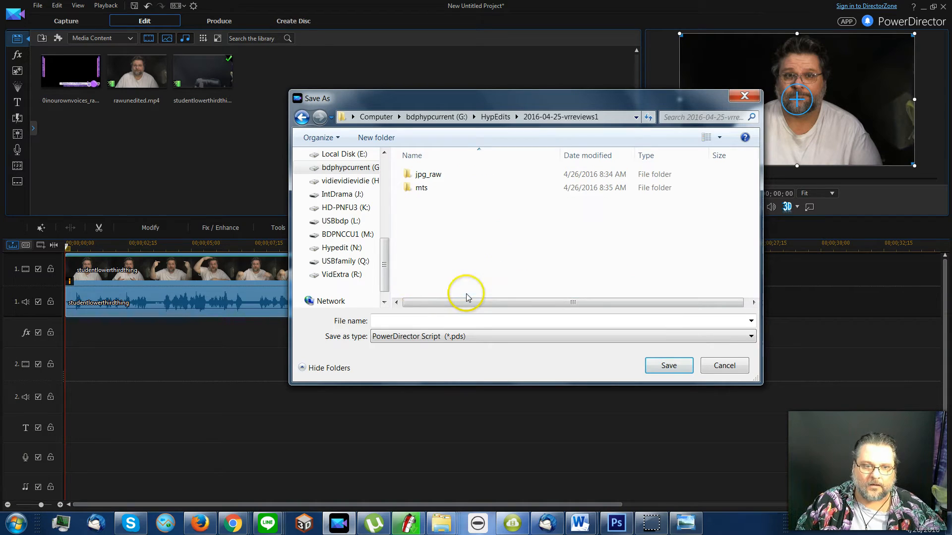
{"action": "right_click", "coordinate": [425, 230]}
{"action": "mouse_move", "coordinate": [477, 345]}
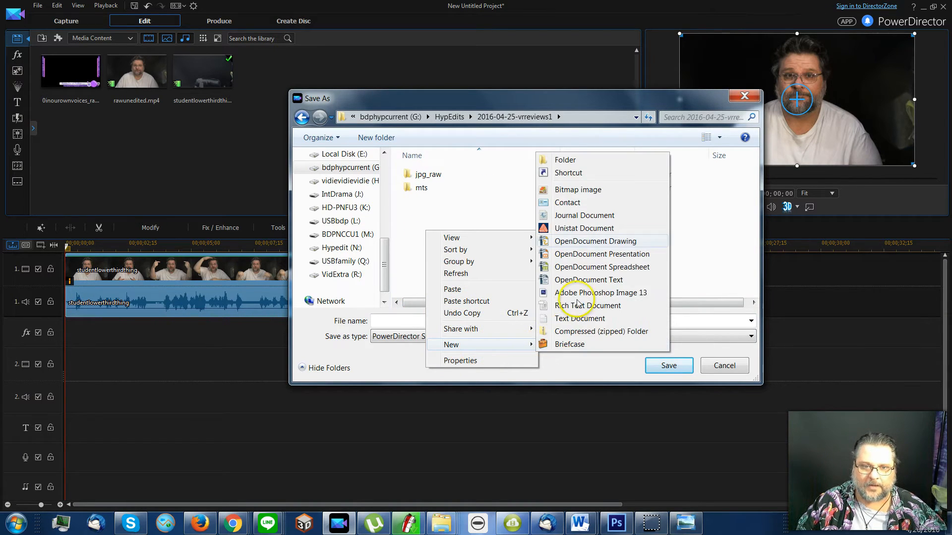
{"action": "left_click", "coordinate": [576, 164]}
{"action": "type", "text": "pds"}
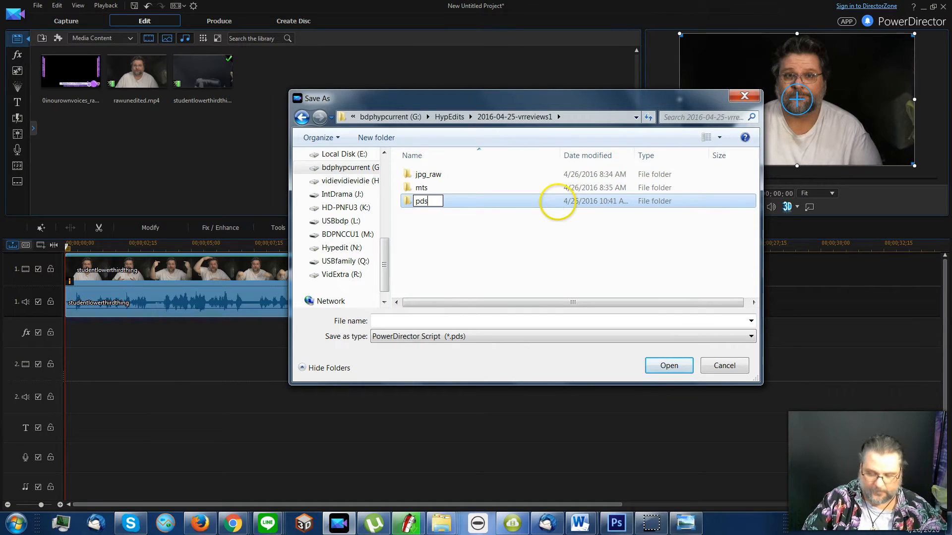
{"action": "key", "text": "Return"}
- Save the project as lowerthirdinstruction.pds inside the pds folder
{"action": "double_click", "coordinate": [557, 202]}
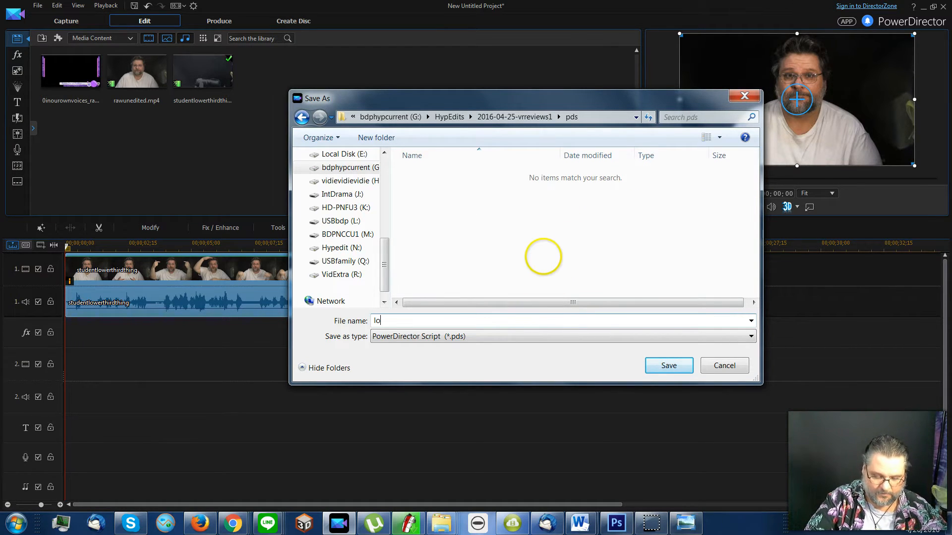
{"action": "type", "text": "lowerthirdinstruction"}
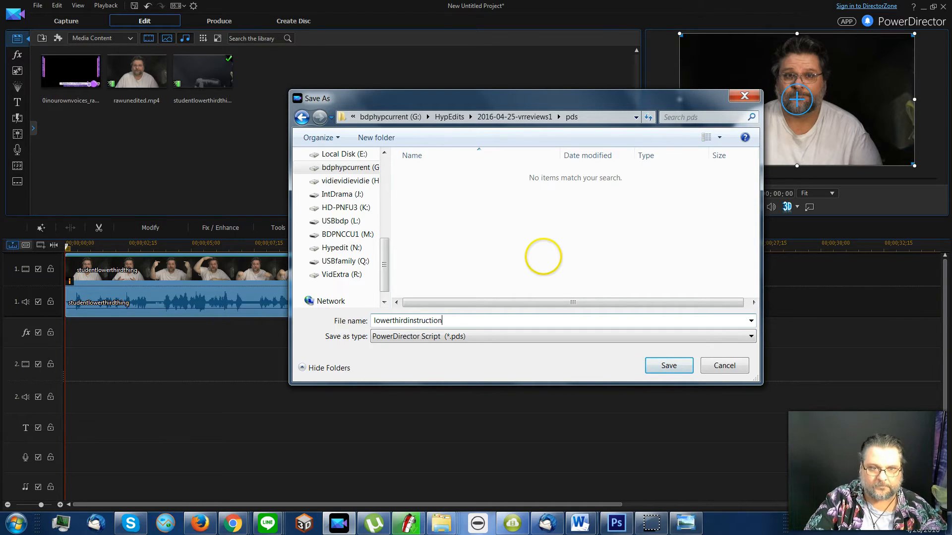
{"action": "key", "text": "Return"}
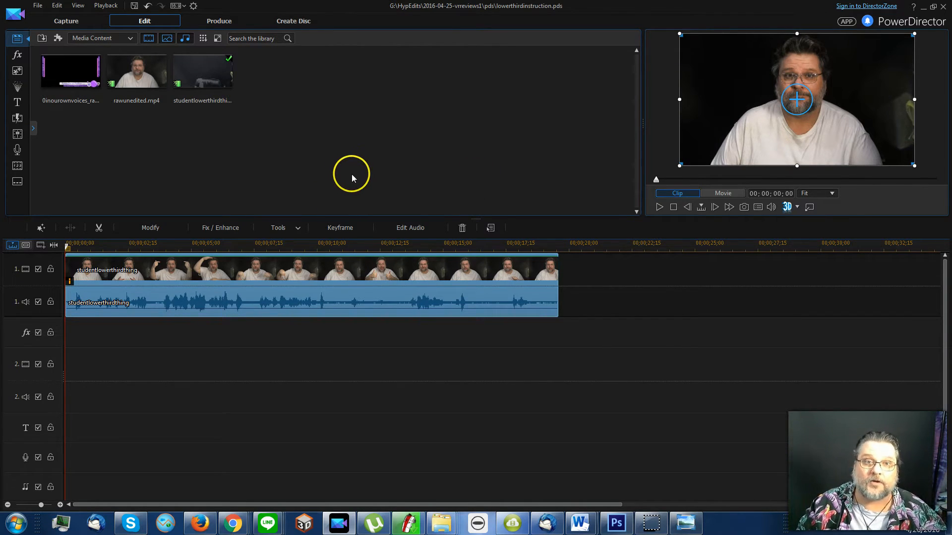
- Place the 0inourownvoices_rant-bdp overlay on track 2 and stretch it to 19;18 to match the webcam clip
{"action": "left_click", "coordinate": [76, 80]}
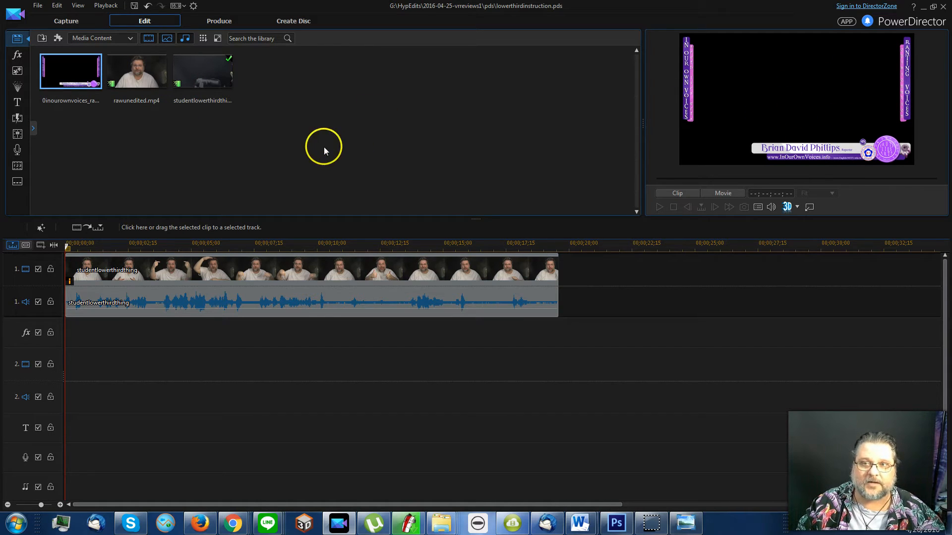
{"action": "left_click_drag", "start_coordinate": [74, 81], "coordinate": [60, 376]}
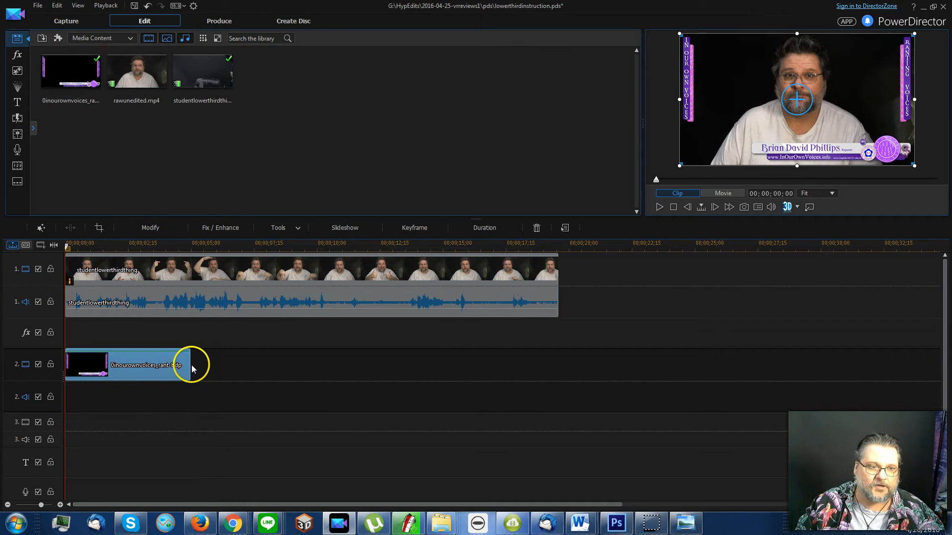
{"action": "left_click_drag", "start_coordinate": [190, 364], "coordinate": [558, 376]}
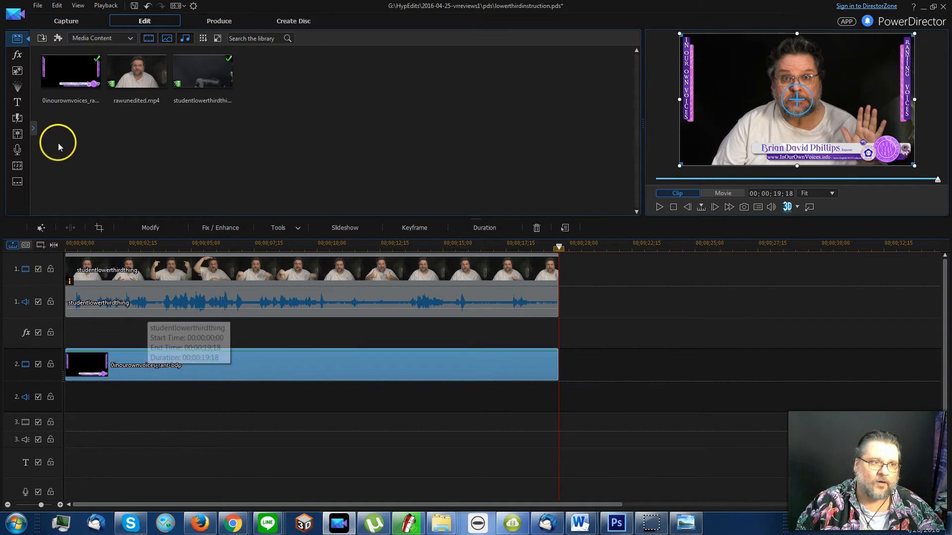
{"action": "left_click", "coordinate": [20, 122]}
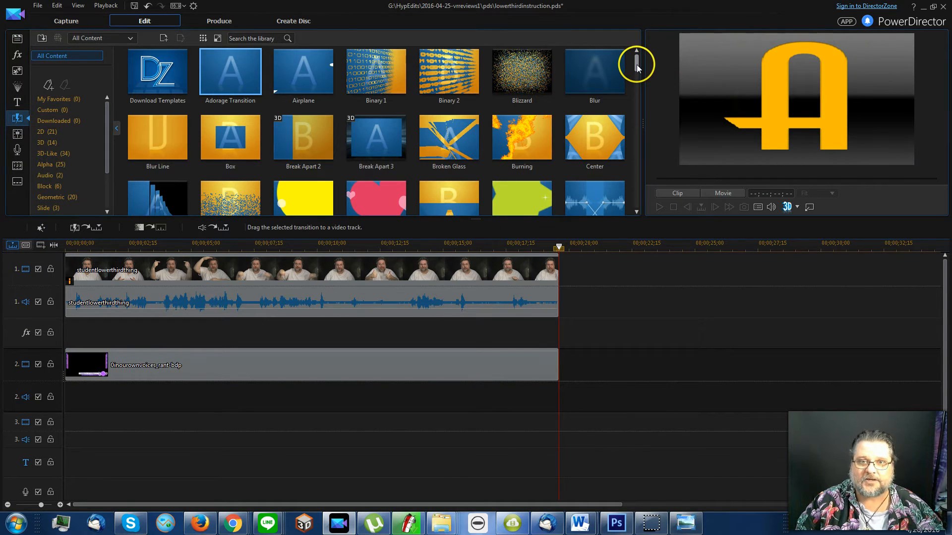
- Drop the Fade transition onto both ends of the track 1 webcam clip and the track 2 overlay
{"action": "left_click_drag", "start_coordinate": [636, 64], "coordinate": [635, 98]}
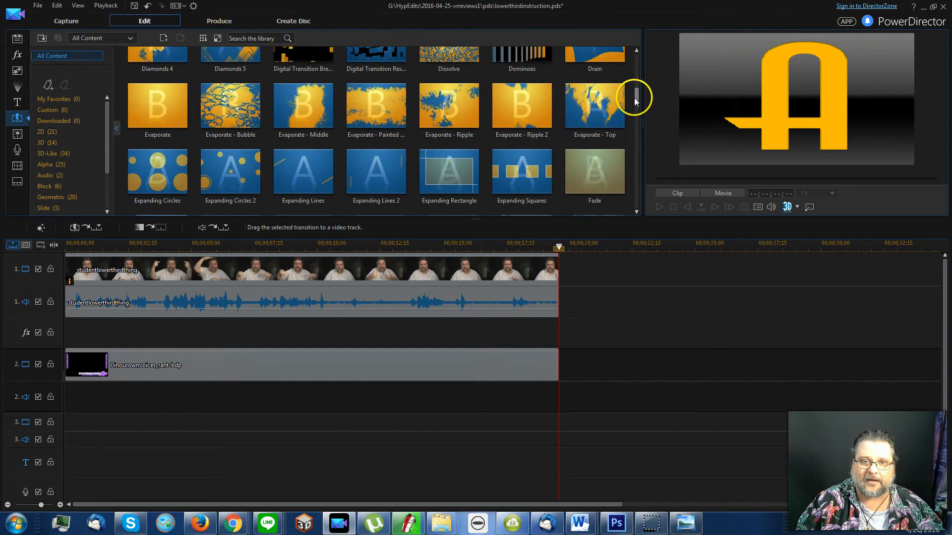
{"action": "left_click_drag", "start_coordinate": [603, 159], "coordinate": [65, 276]}
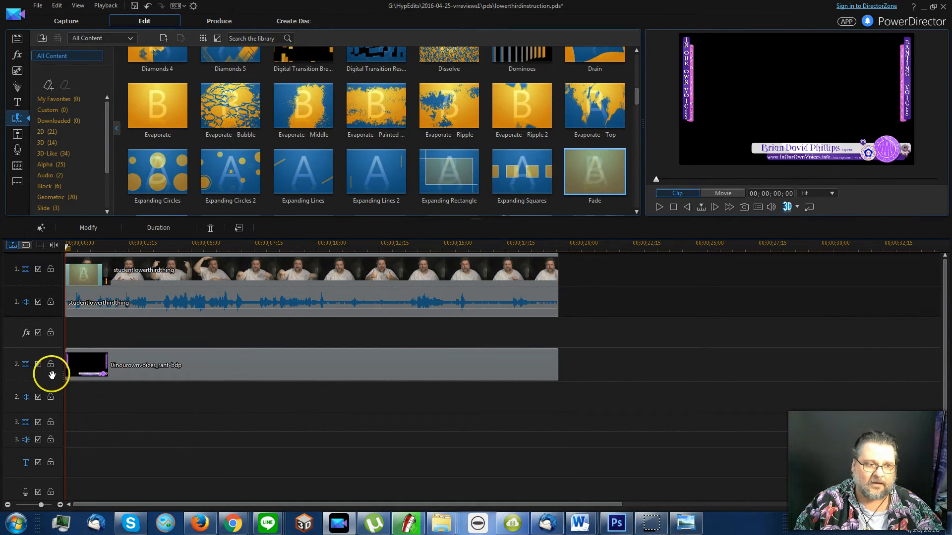
{"action": "left_click_drag", "start_coordinate": [52, 374], "coordinate": [83, 382]}
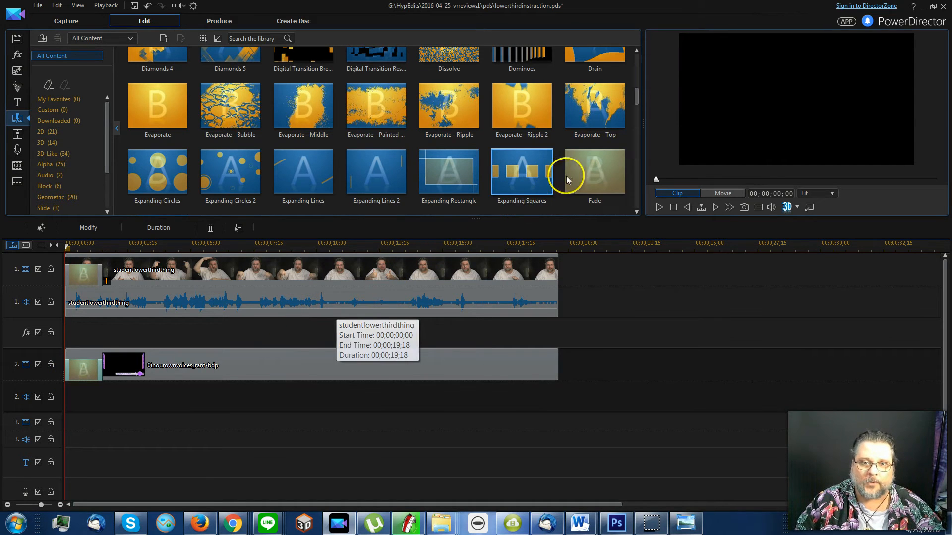
{"action": "left_click_drag", "start_coordinate": [568, 178], "coordinate": [547, 275]}
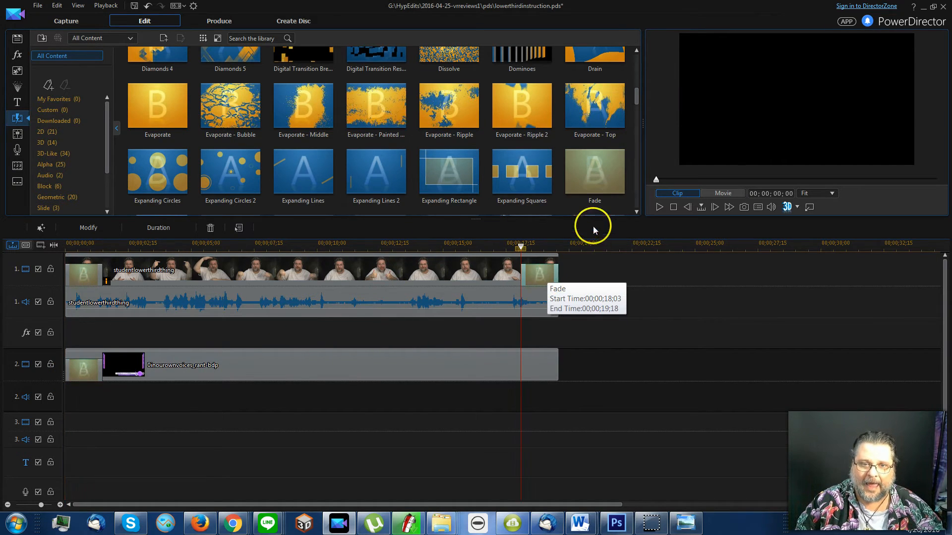
{"action": "left_click_drag", "start_coordinate": [602, 187], "coordinate": [547, 365]}
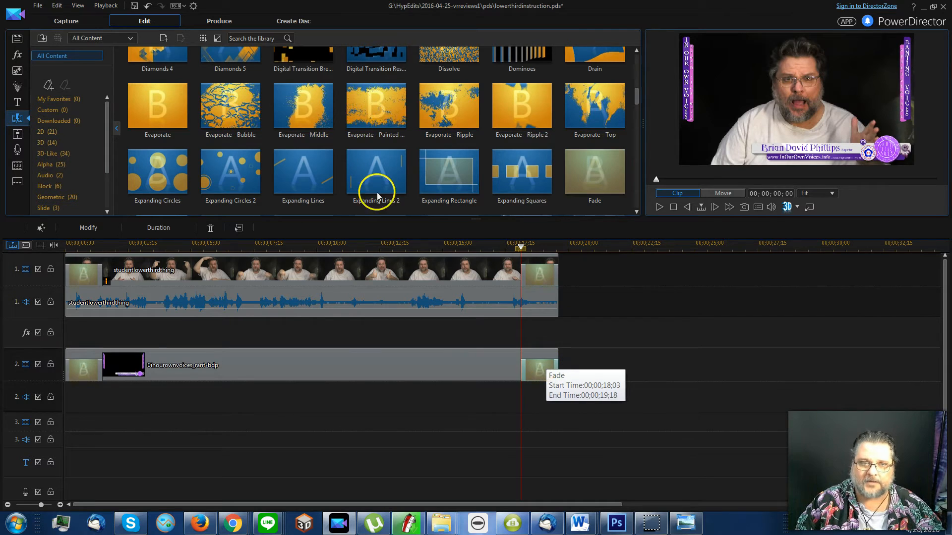
{"action": "left_click", "coordinate": [17, 39]}
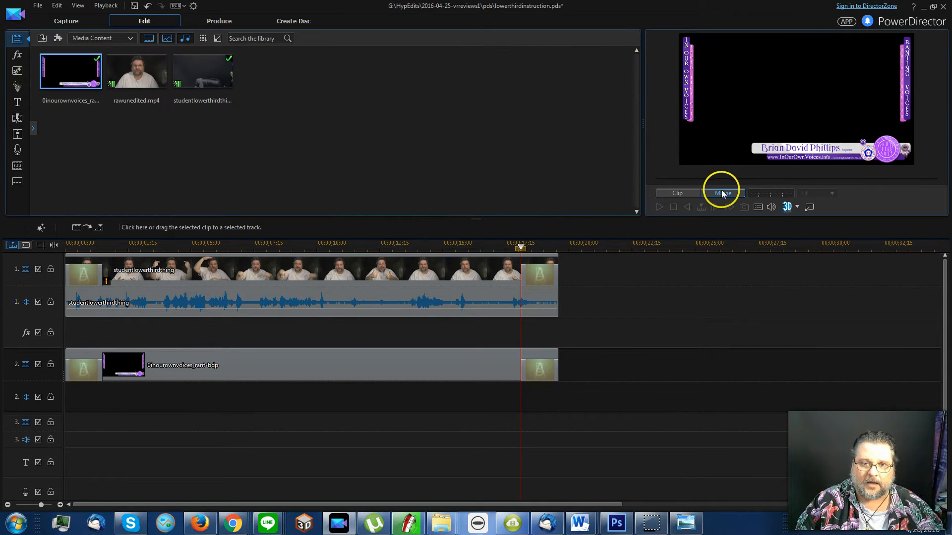
- Switch the preview to Movie mode, play from the beginning, and stop after reviewing
{"action": "left_click", "coordinate": [721, 192]}
{"action": "left_click", "coordinate": [673, 208]}
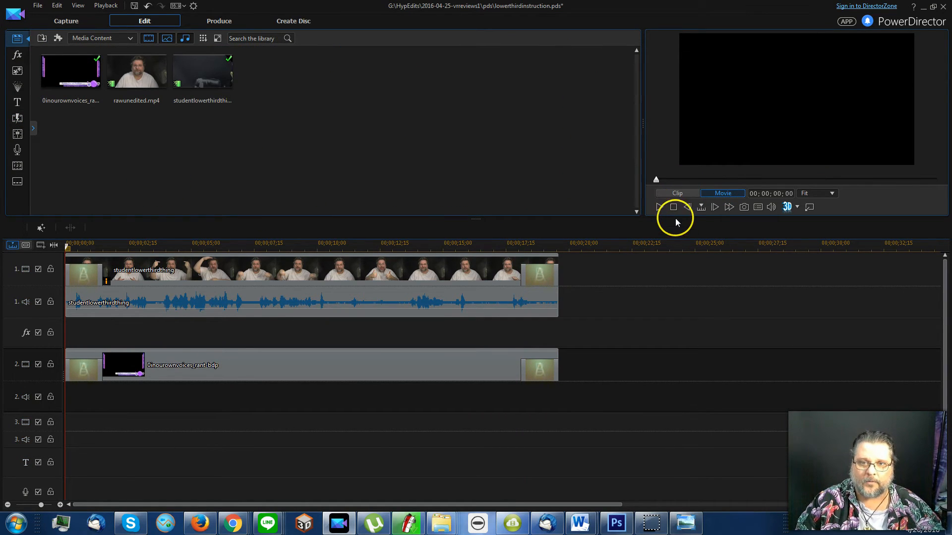
{"action": "left_click", "coordinate": [660, 207]}
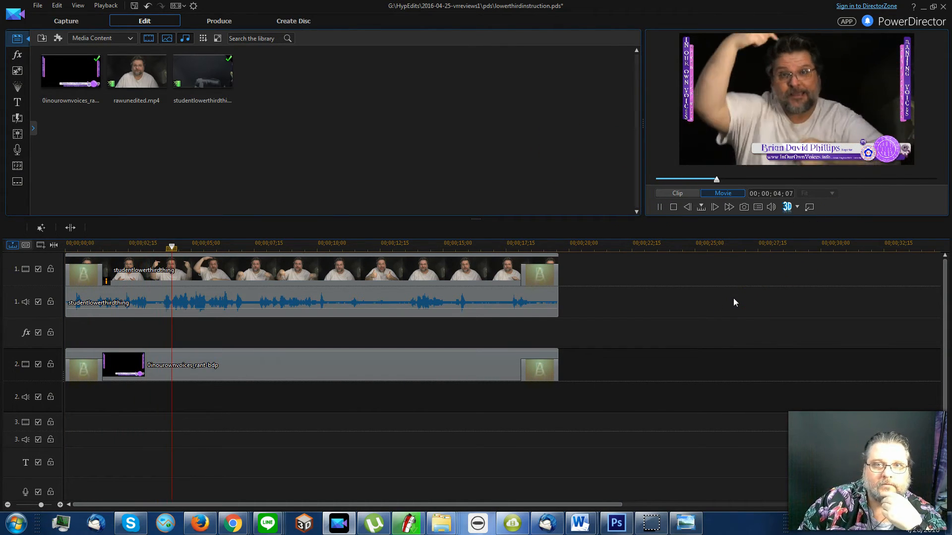
{"action": "left_click", "coordinate": [673, 206]}
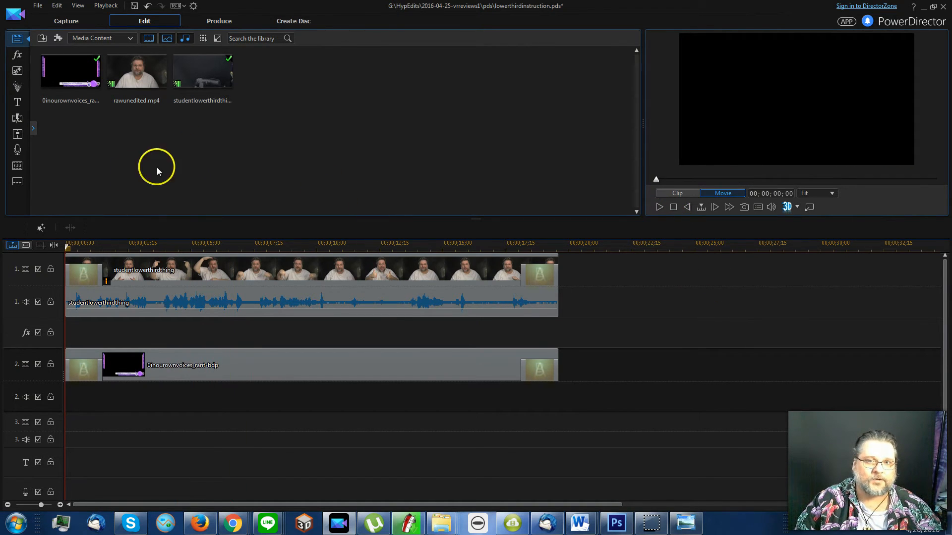
- Render the movie as H.264 AVC MP4 named finalversion.mp4 in the 2016-04-25-vrreviews1 folder
{"action": "left_click", "coordinate": [207, 20]}
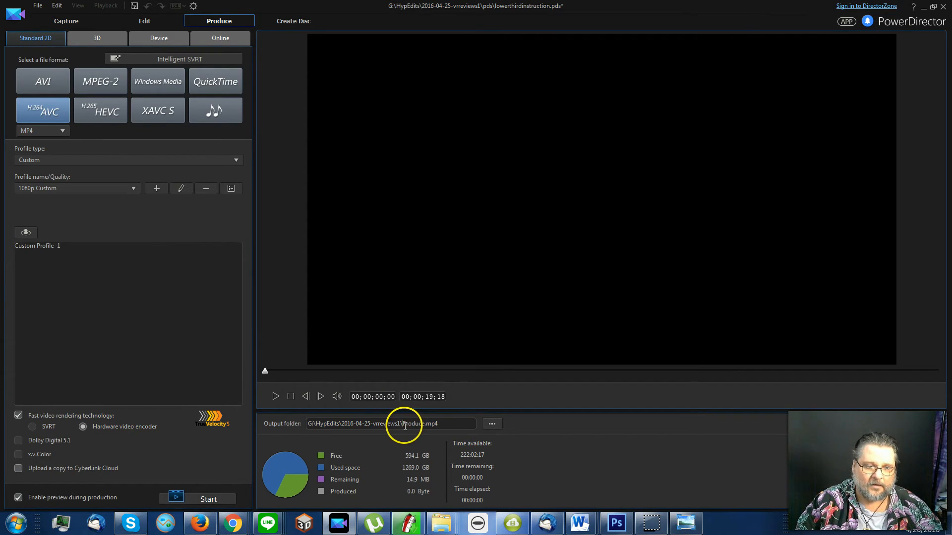
{"action": "left_click_drag", "start_coordinate": [404, 425], "coordinate": [425, 427]}
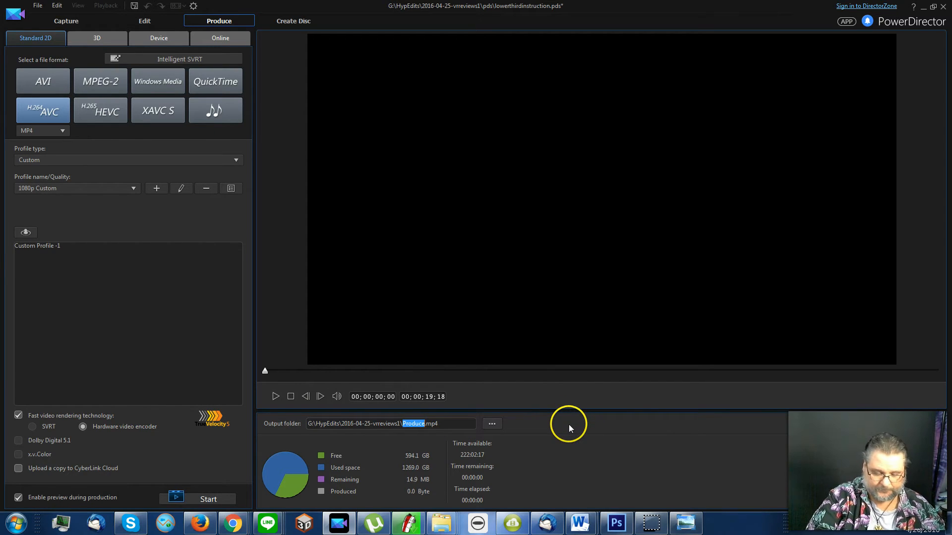
{"action": "type", "text": "final"}
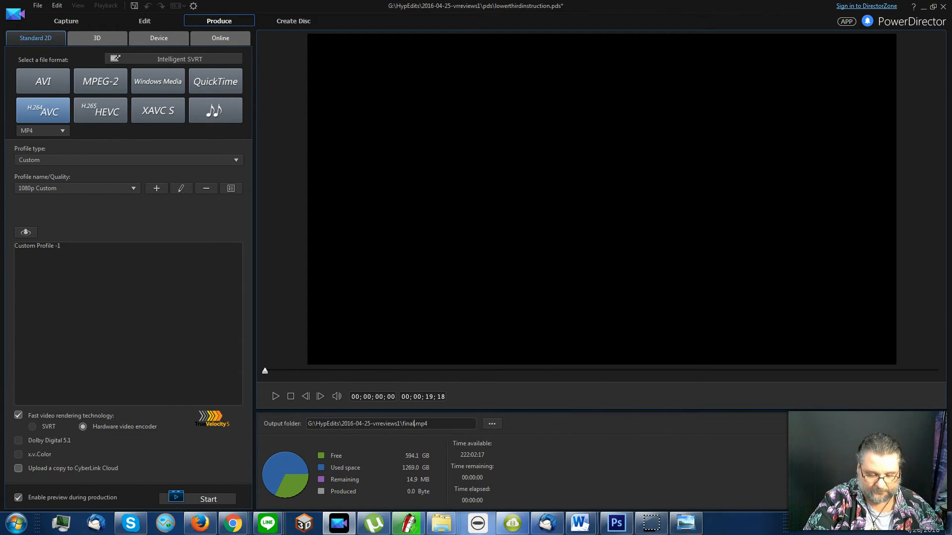
{"action": "type", "text": "version"}
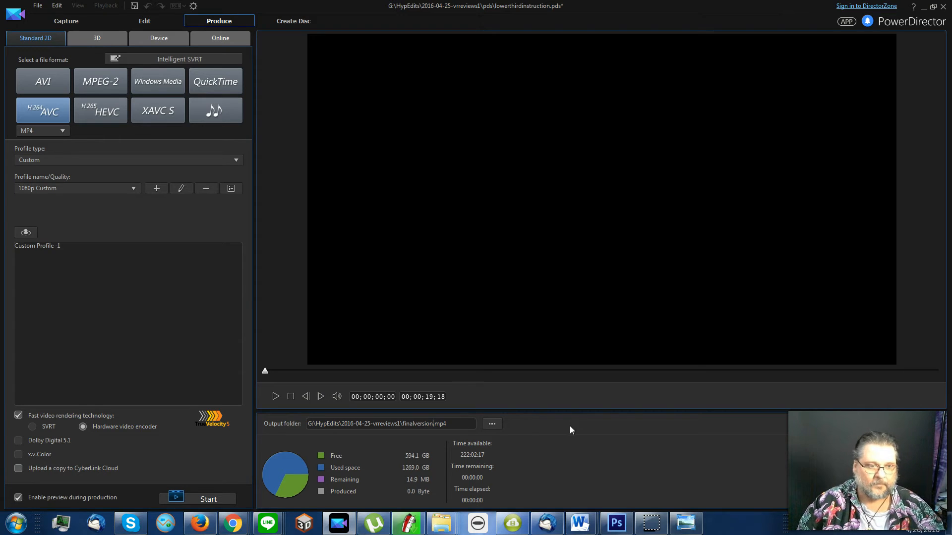
{"action": "left_click", "coordinate": [215, 500]}
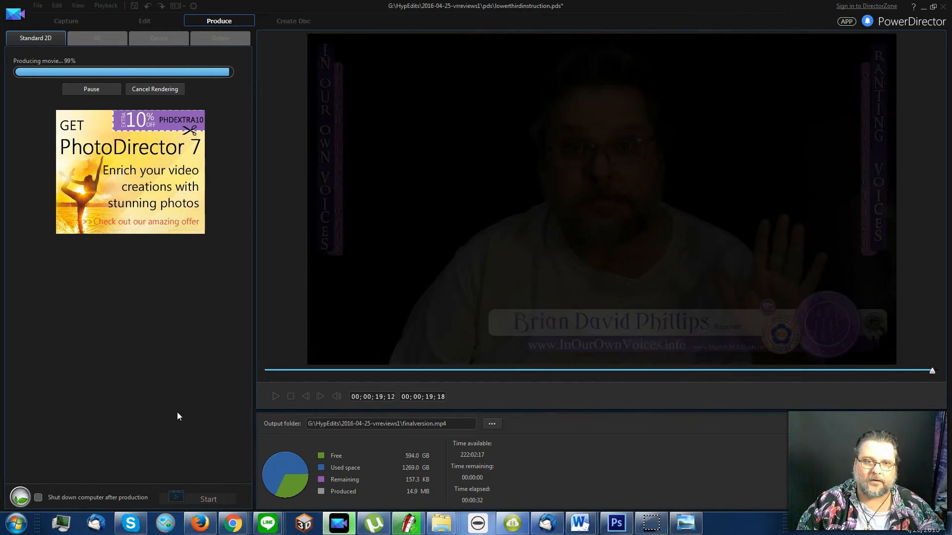
- Go back to the Edit page once finalversion.mp4 finishes rendering
{"action": "left_click", "coordinate": [102, 153]}
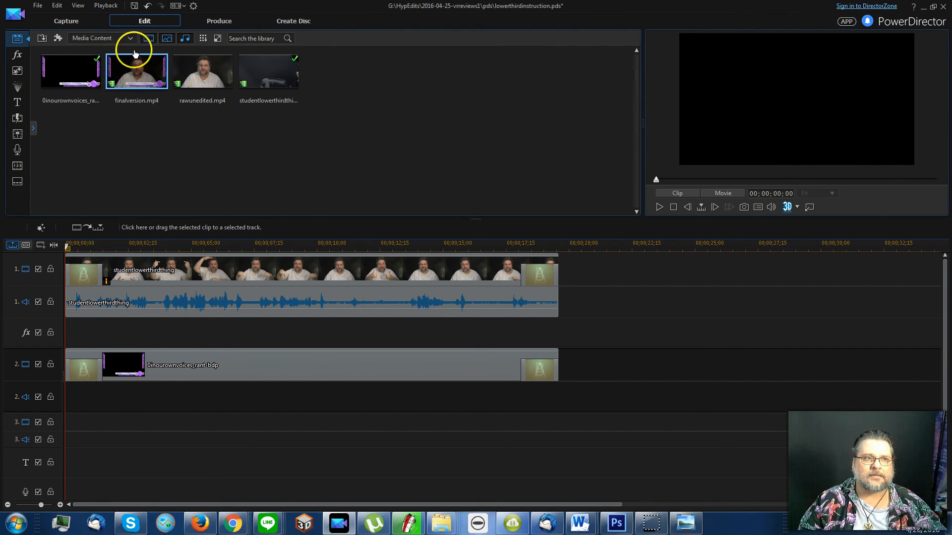
- Save the latest changes to lowerthirdinstruction.pds with the toolbar Save icon
{"action": "left_click", "coordinate": [134, 6]}
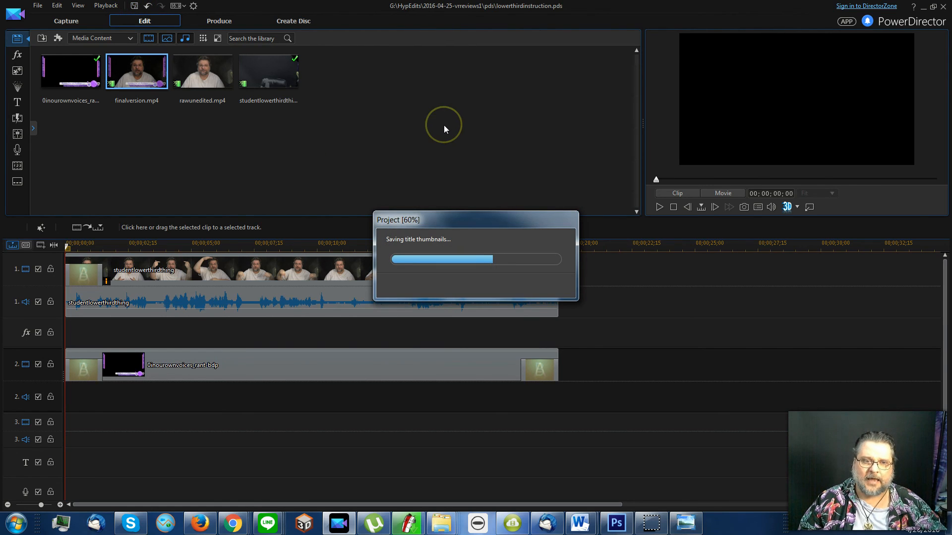